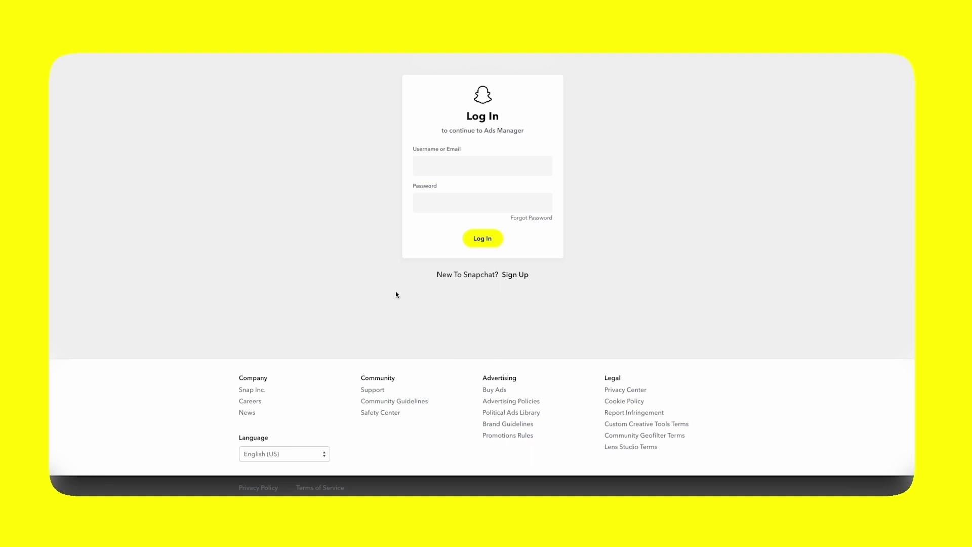
Sign in to Snap Business Manager as CityBoutique.
{"action": "left_click", "coordinate": [455, 165]}
{"action": "type", "text": "Cit"}
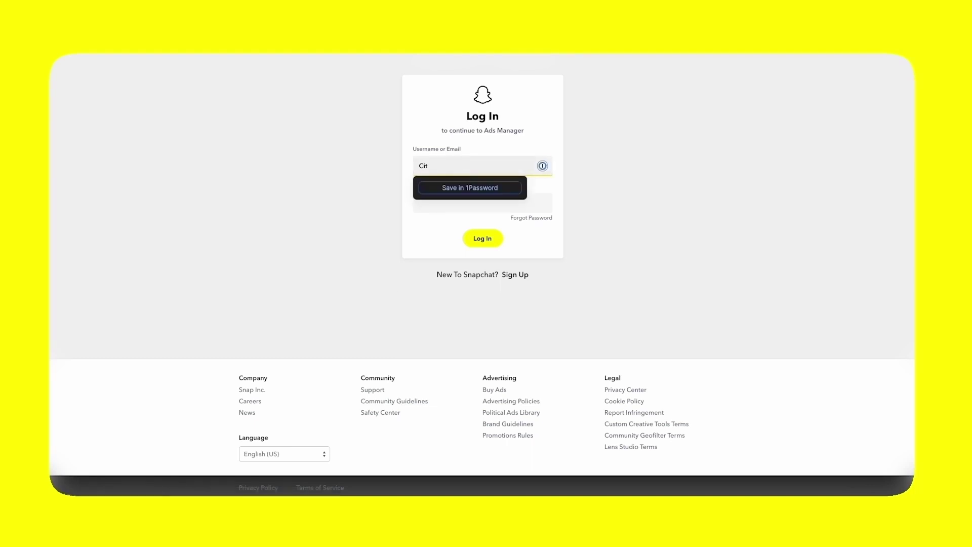
{"action": "type", "text": "yBoutique"}
{"action": "key", "text": "Tab"}
{"action": "type", "text": "***"}
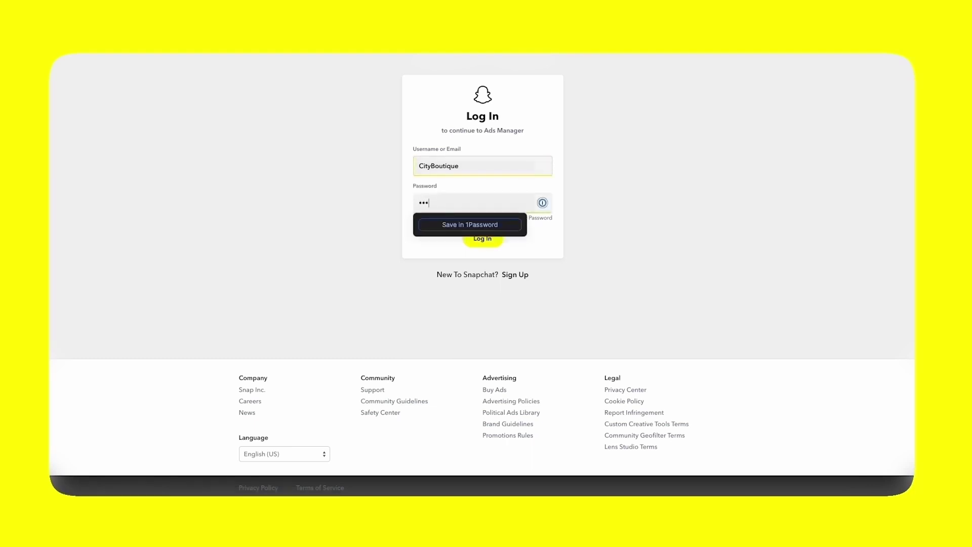
{"action": "type", "text": "********"}
{"action": "key", "text": "Return"}
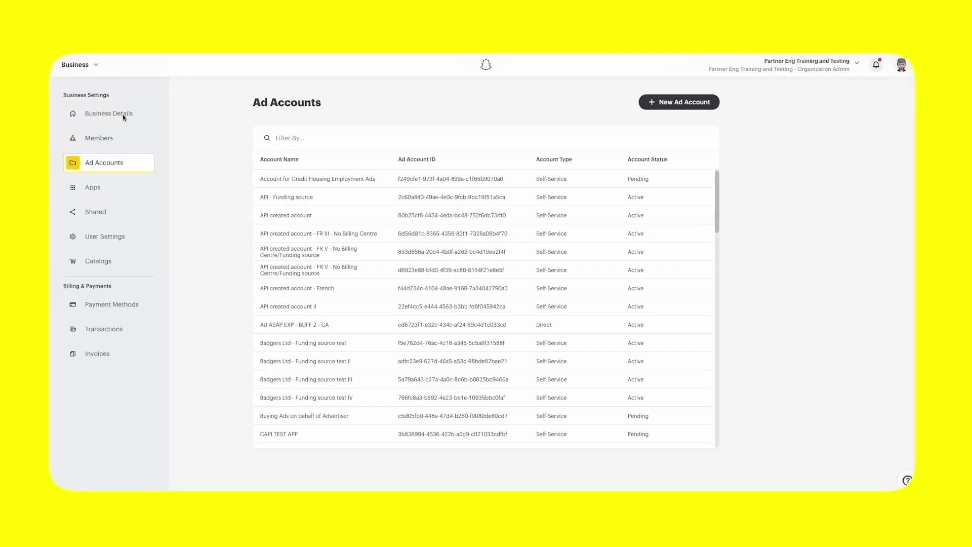
Copy the Conversions API token from the Business Details page.
{"action": "left_click", "coordinate": [123, 116]}
{"action": "scroll", "coordinate": [252, 265], "scroll_direction": "down", "scroll_amount": 5}
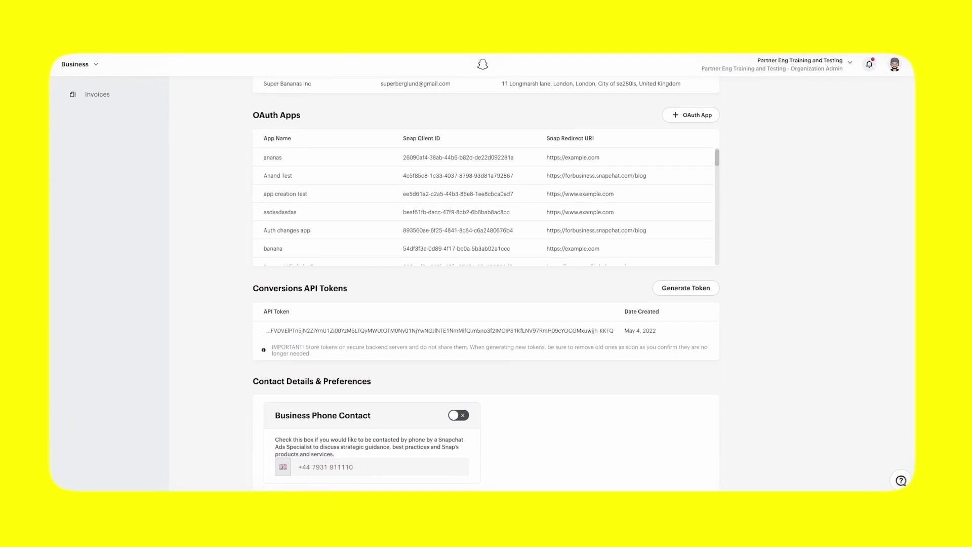
{"action": "mouse_move", "coordinate": [116, 149]}
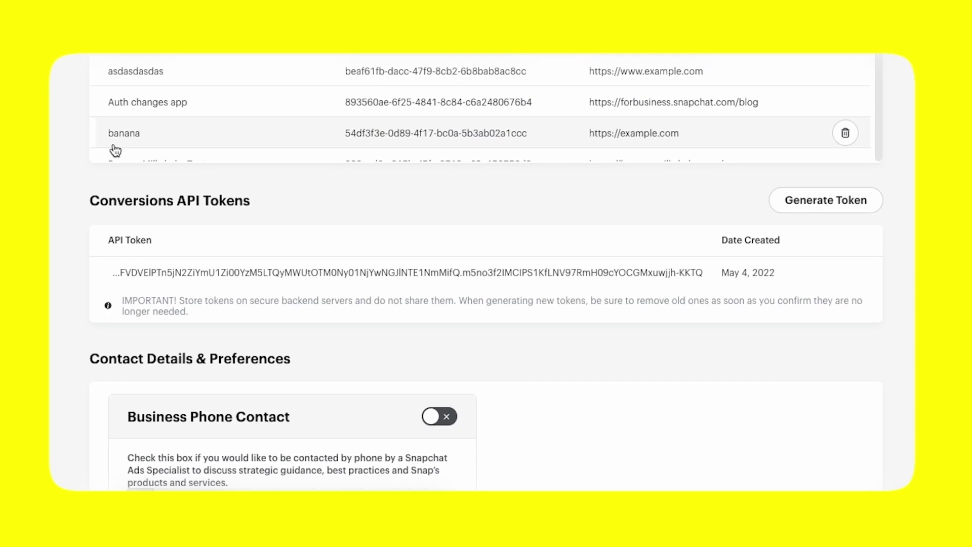
{"action": "scroll", "coordinate": [116, 149], "scroll_direction": "down", "scroll_amount": 1}
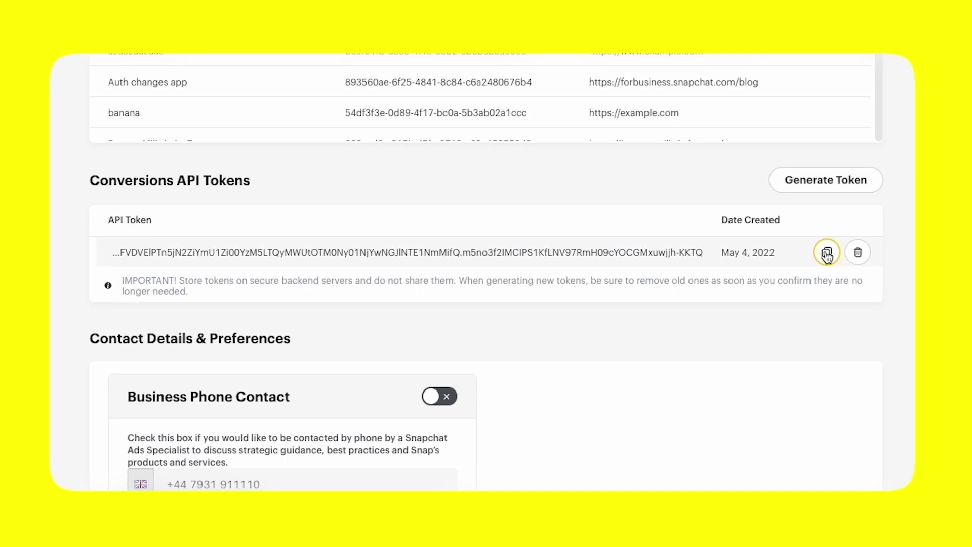
{"action": "left_click", "coordinate": [827, 253]}
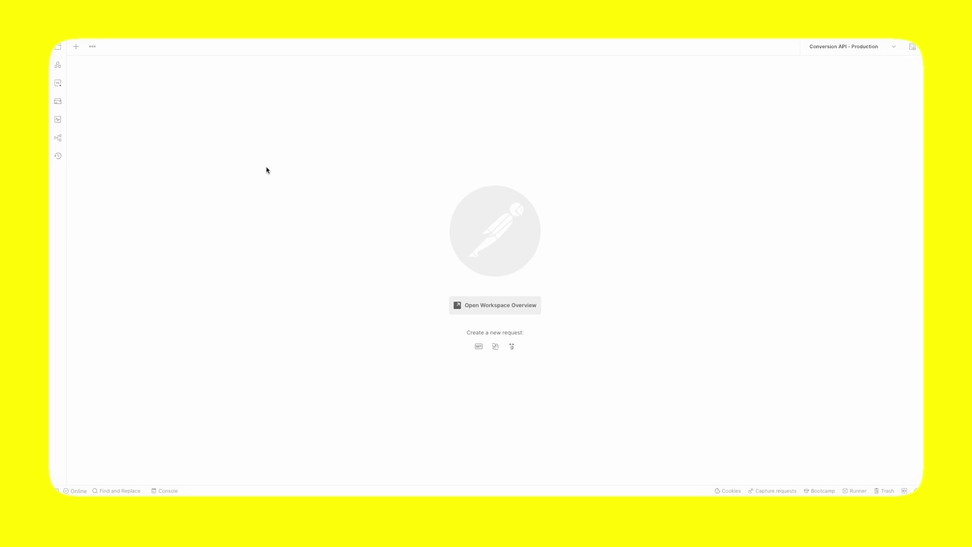
Create a new untitled HTTP request using Bearer Token authorization.
{"action": "left_click", "coordinate": [116, 35]}
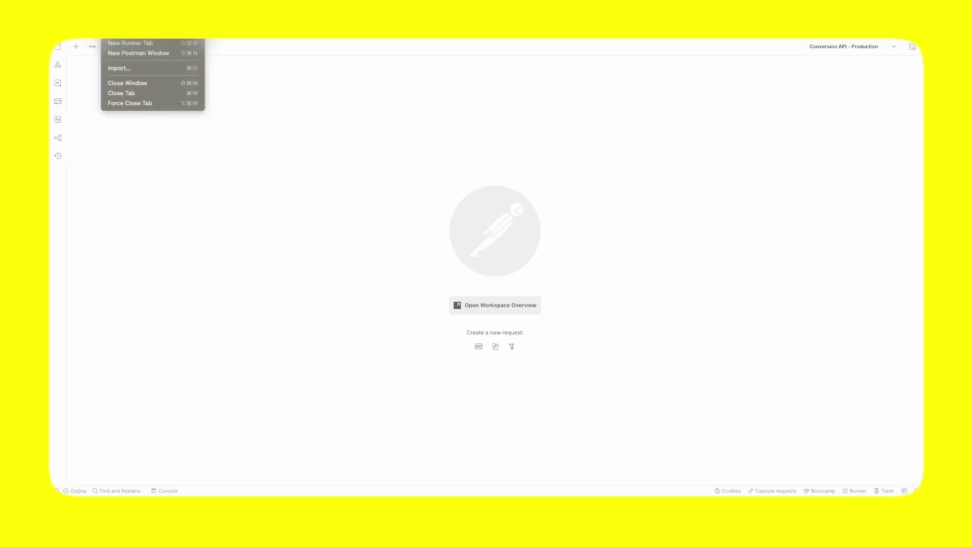
{"action": "left_click", "coordinate": [129, 33]}
{"action": "left_click", "coordinate": [329, 131]}
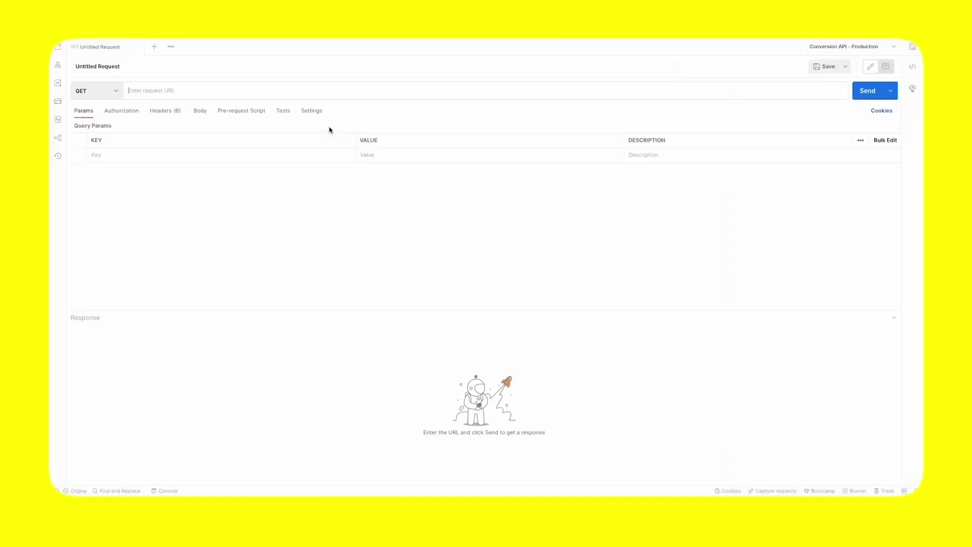
{"action": "left_click", "coordinate": [136, 111]}
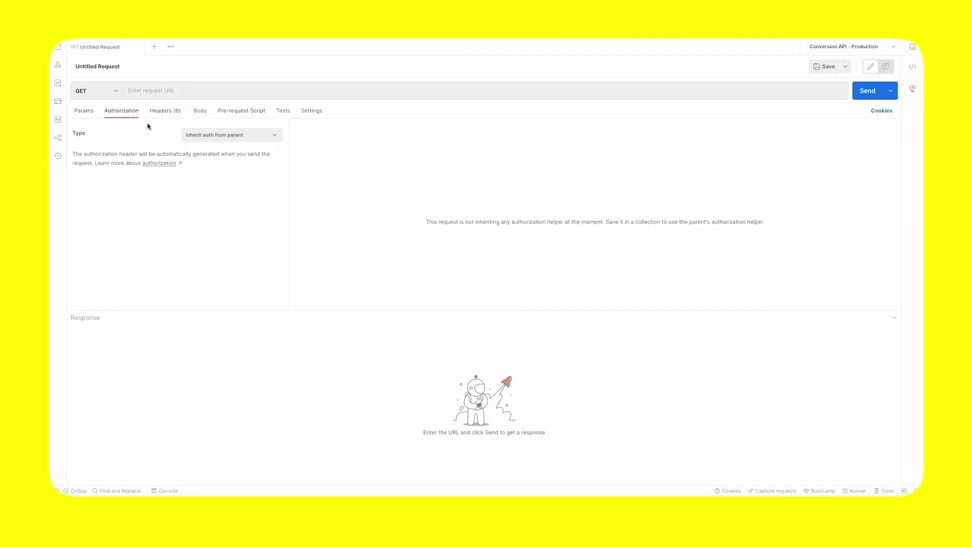
{"action": "left_click", "coordinate": [225, 136]}
{"action": "left_click", "coordinate": [221, 196]}
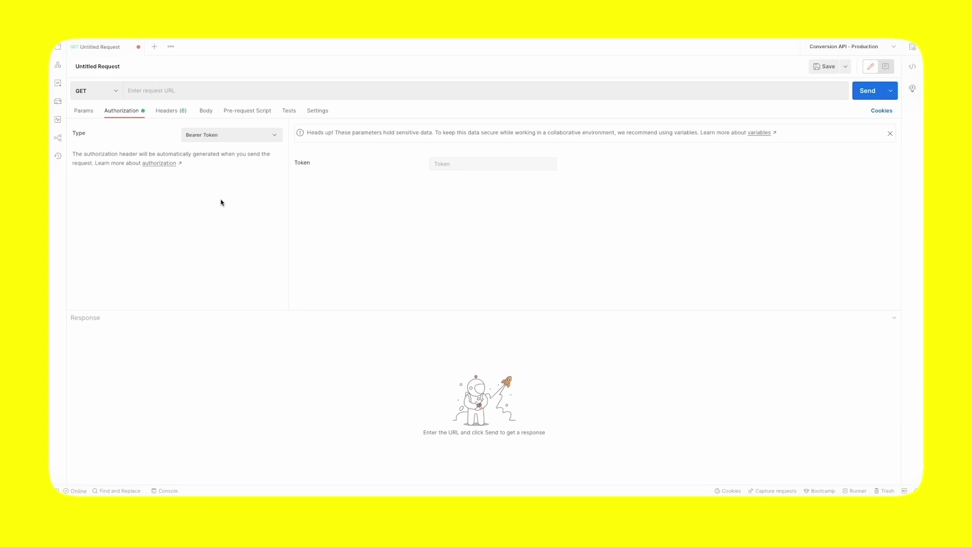
Recopy the Conversions API token from Business Details and paste it into the request's Token field.
{"action": "scroll", "coordinate": [218, 210], "scroll_direction": "down", "scroll_amount": 5}
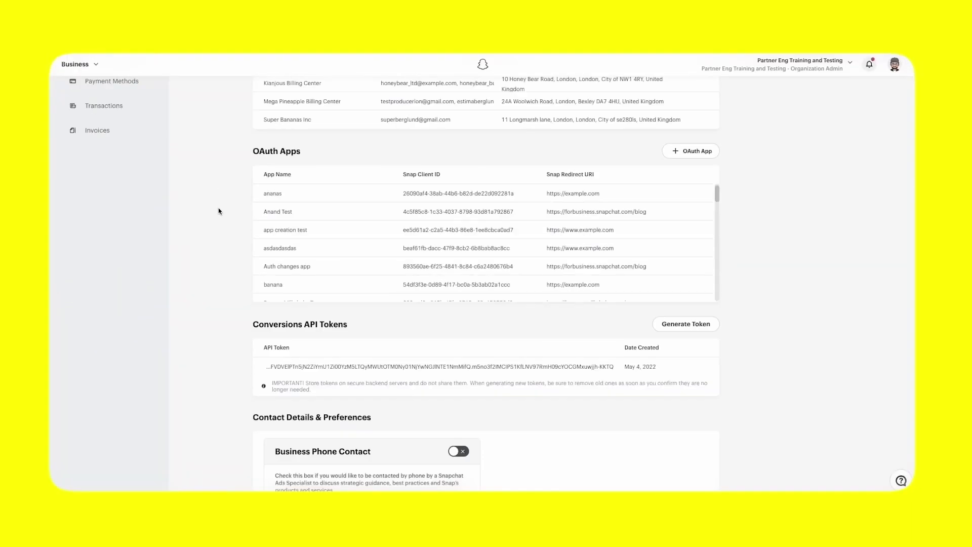
{"action": "scroll", "coordinate": [218, 211], "scroll_direction": "down", "scroll_amount": 1}
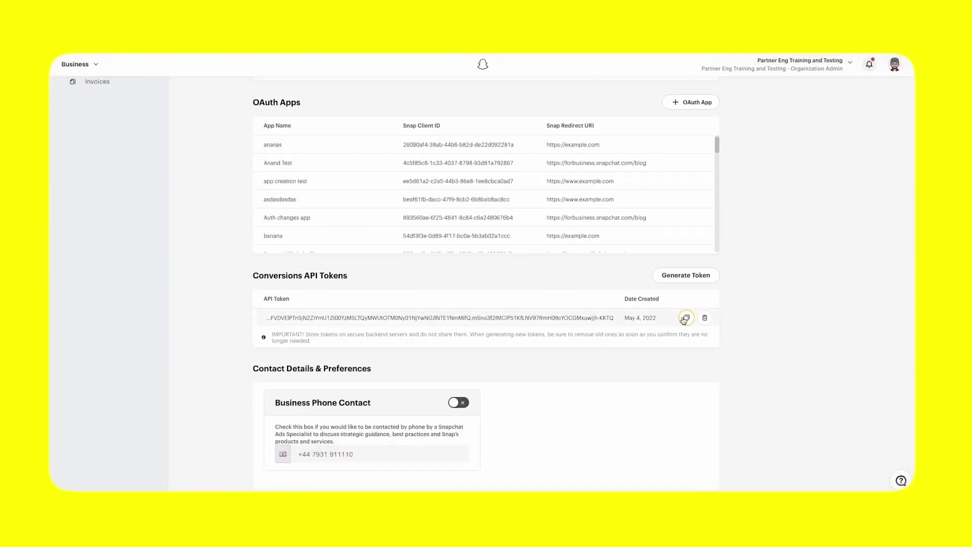
{"action": "left_click", "coordinate": [685, 318]}
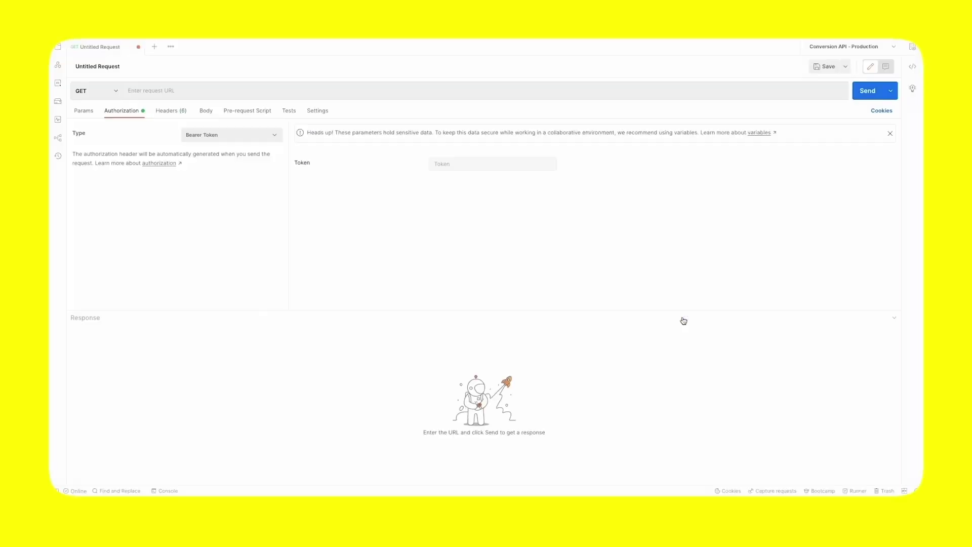
{"action": "left_click", "coordinate": [447, 164]}
{"action": "right_click", "coordinate": [447, 165]}
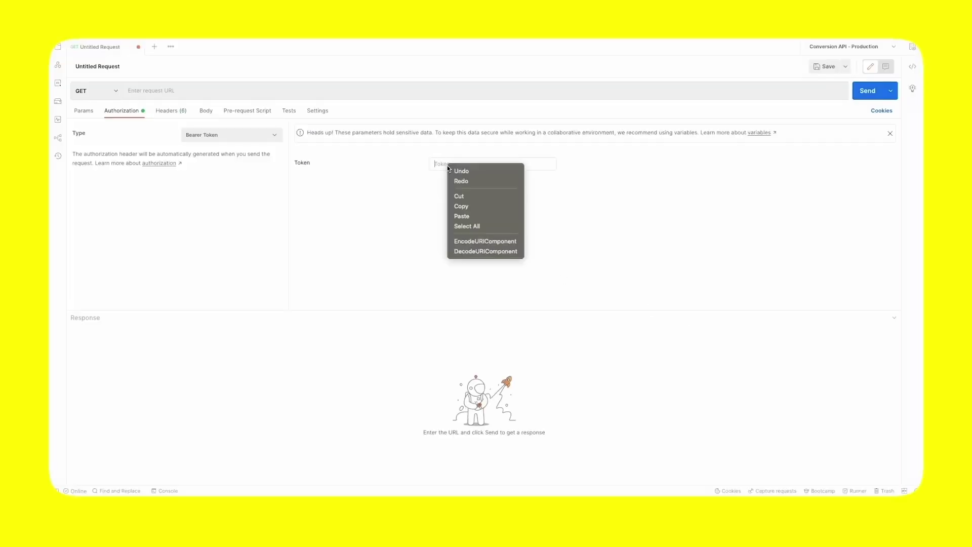
{"action": "left_click", "coordinate": [473, 215]}
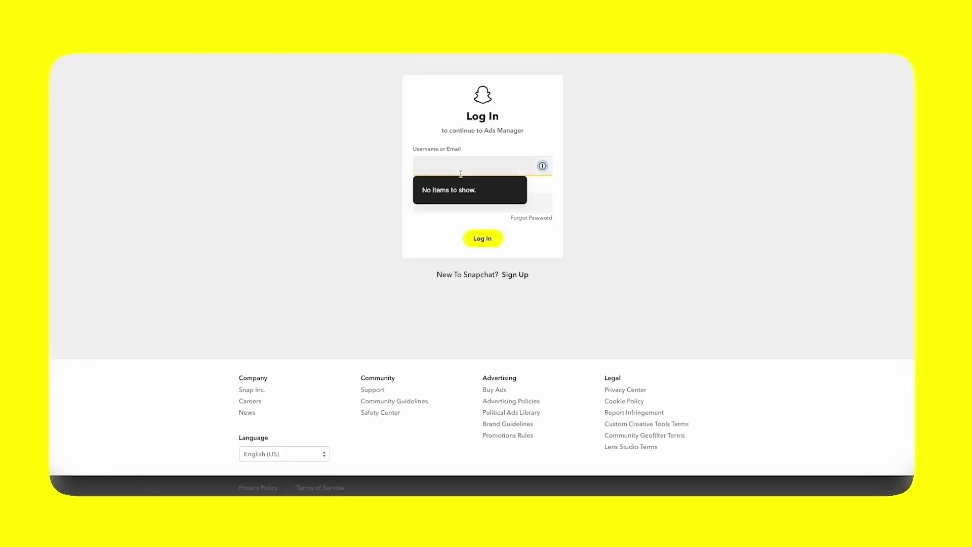
Sign in to Snap Business Manager again as CityBoutique.
{"action": "type", "text": "CityBout"}
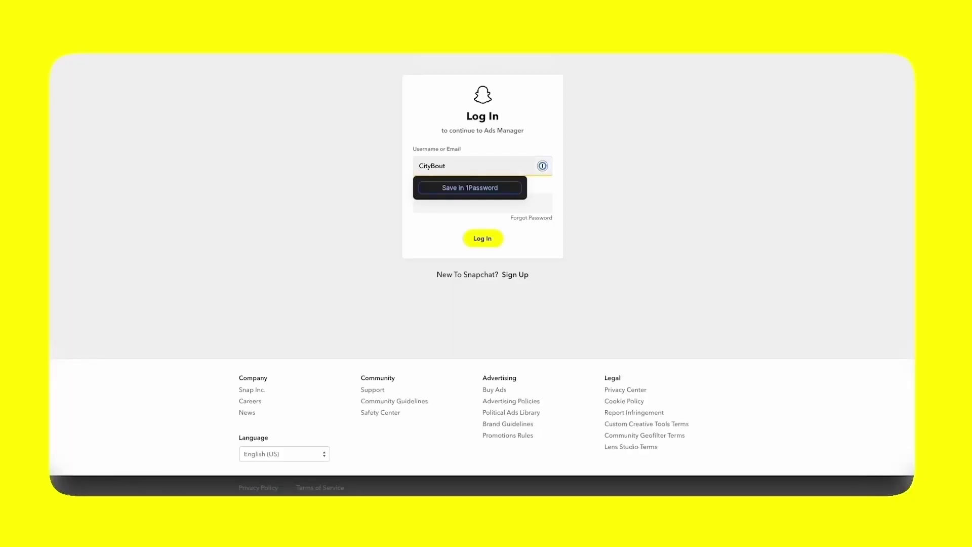
{"action": "type", "text": "ique"}
{"action": "key", "text": "Tab"}
{"action": "type", "text": "••••••••"}
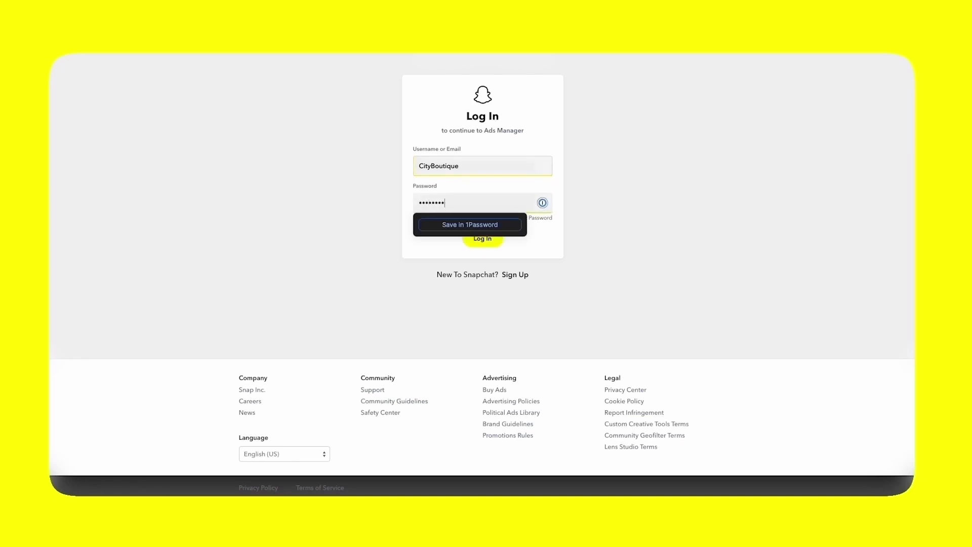
{"action": "type", "text": "•••"}
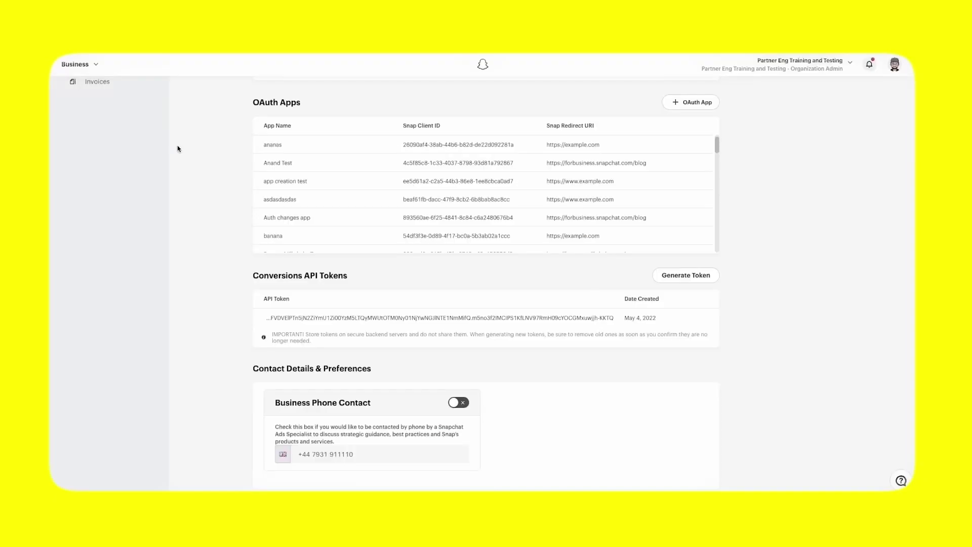
Copy the Cameron and Nissims Pixel ID from Events Manager.
{"action": "left_click", "coordinate": [79, 65]}
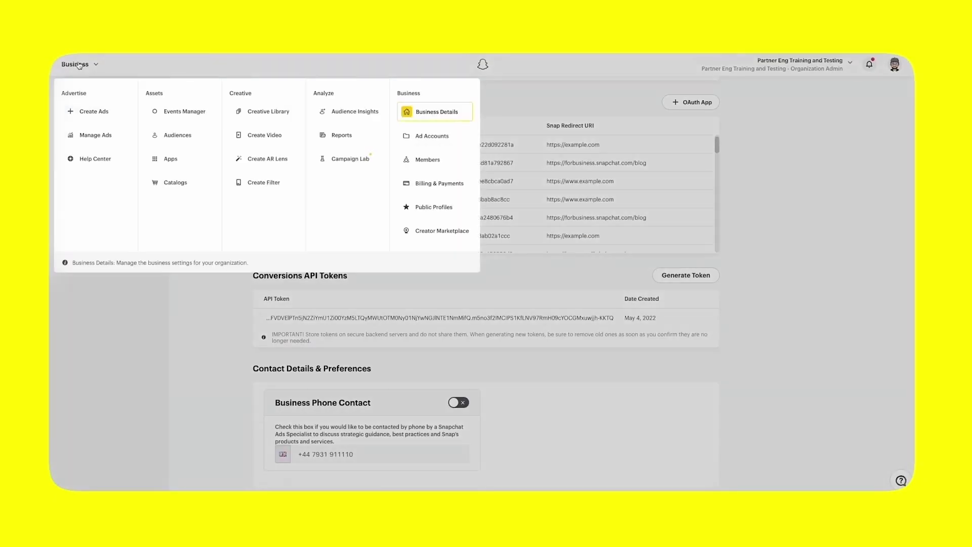
{"action": "left_click", "coordinate": [180, 117]}
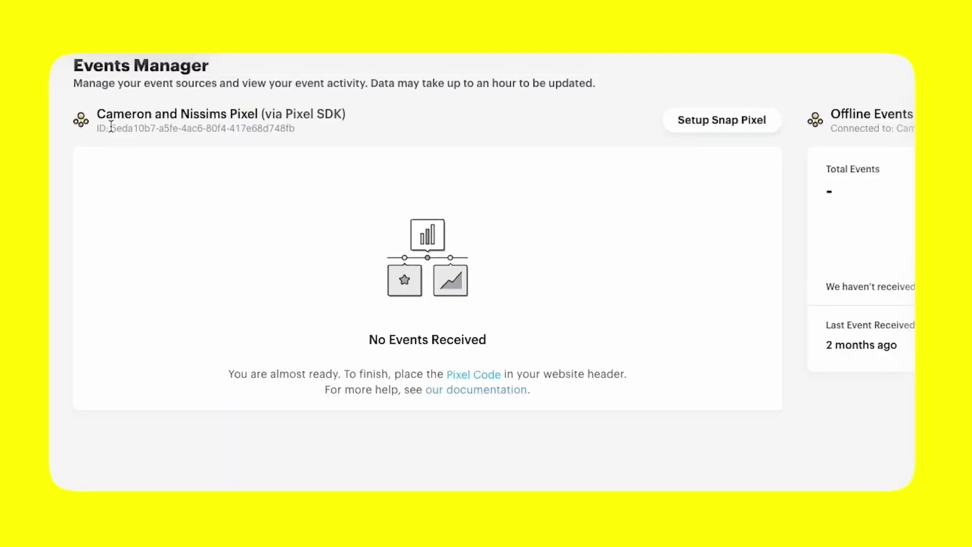
{"action": "left_click_drag", "start_coordinate": [111, 128], "coordinate": [295, 129]}
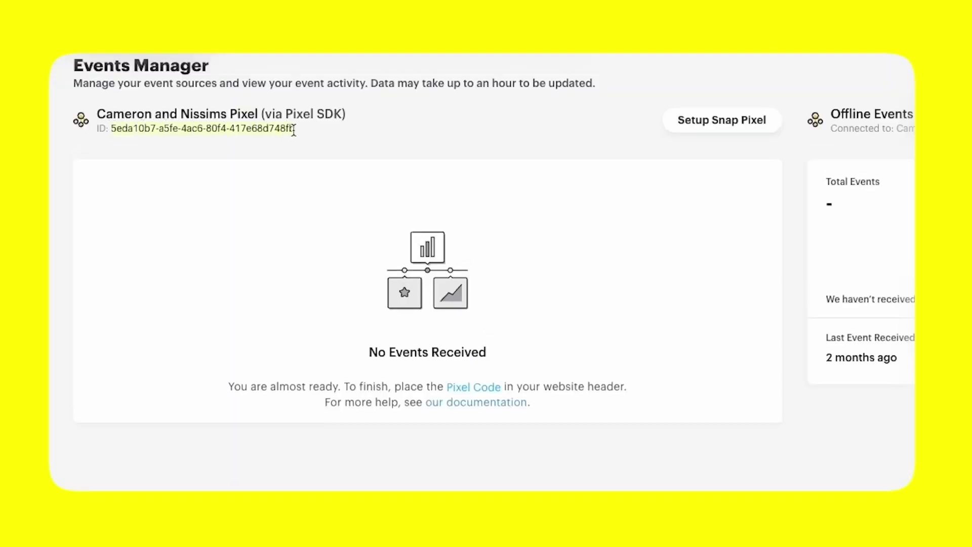
{"action": "right_click", "coordinate": [259, 127]}
{"action": "left_click", "coordinate": [296, 161]}
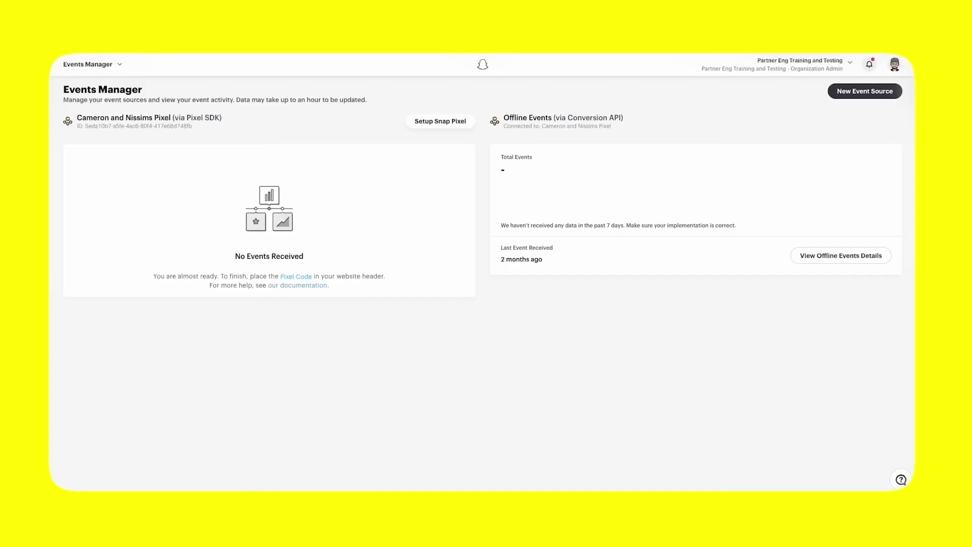
Copy the banana app's ID from the registered apps list.
{"action": "left_click", "coordinate": [111, 66]}
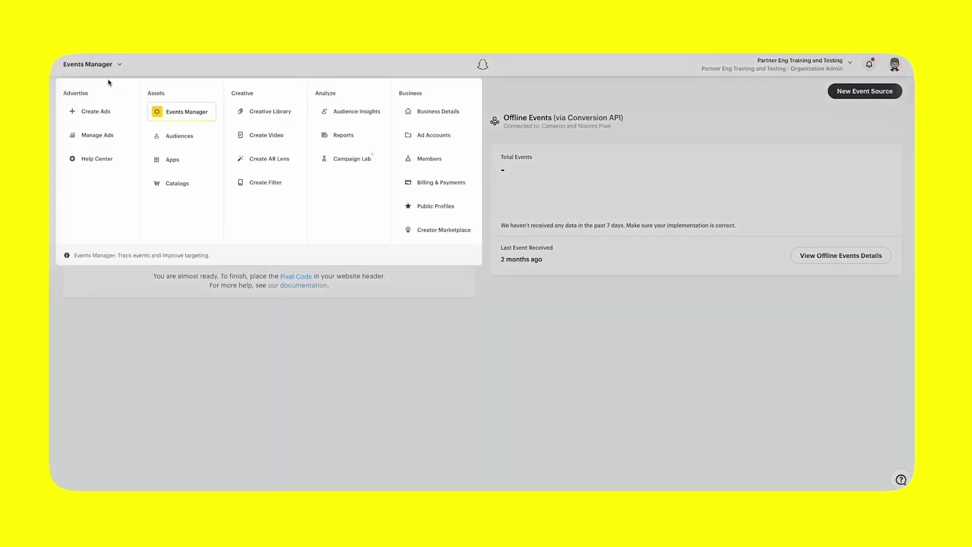
{"action": "left_click", "coordinate": [178, 164]}
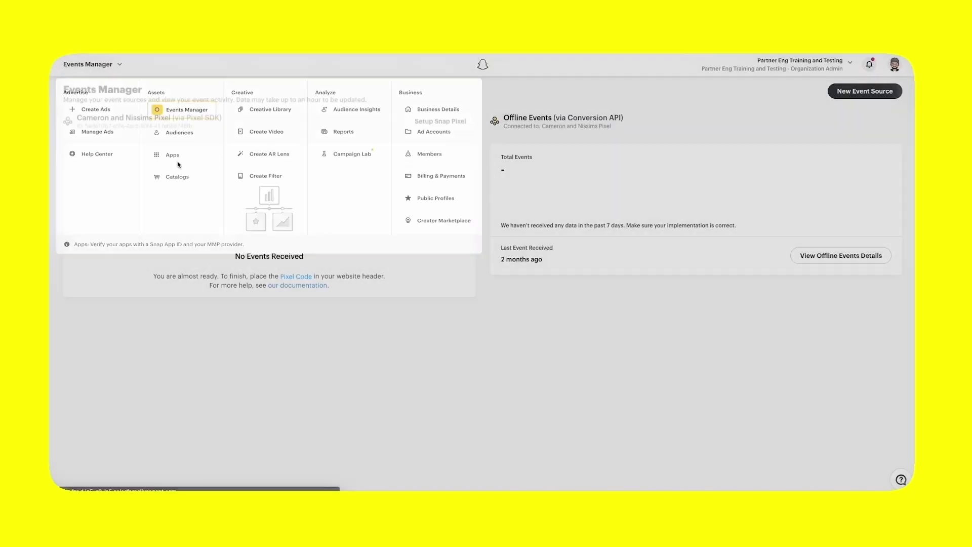
{"action": "left_click", "coordinate": [334, 403]}
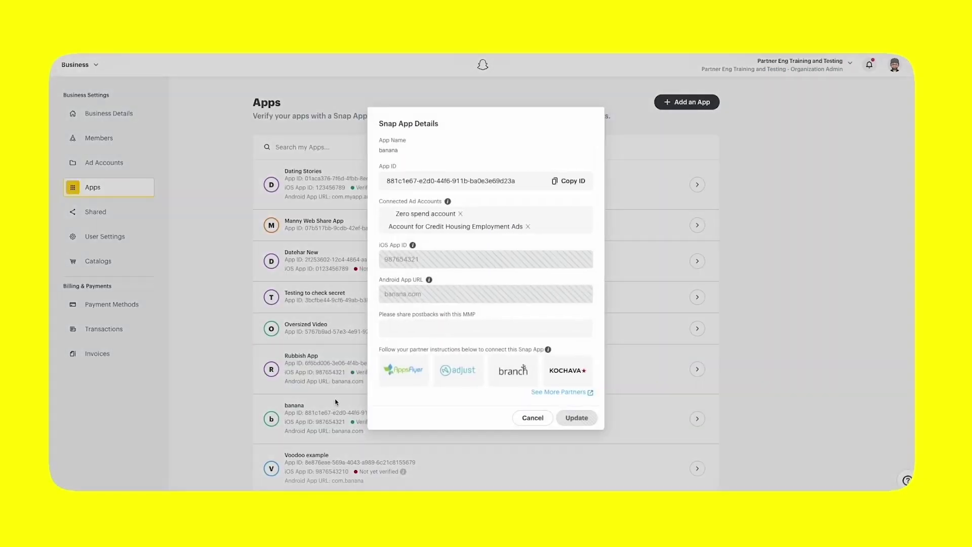
{"action": "left_click", "coordinate": [571, 183]}
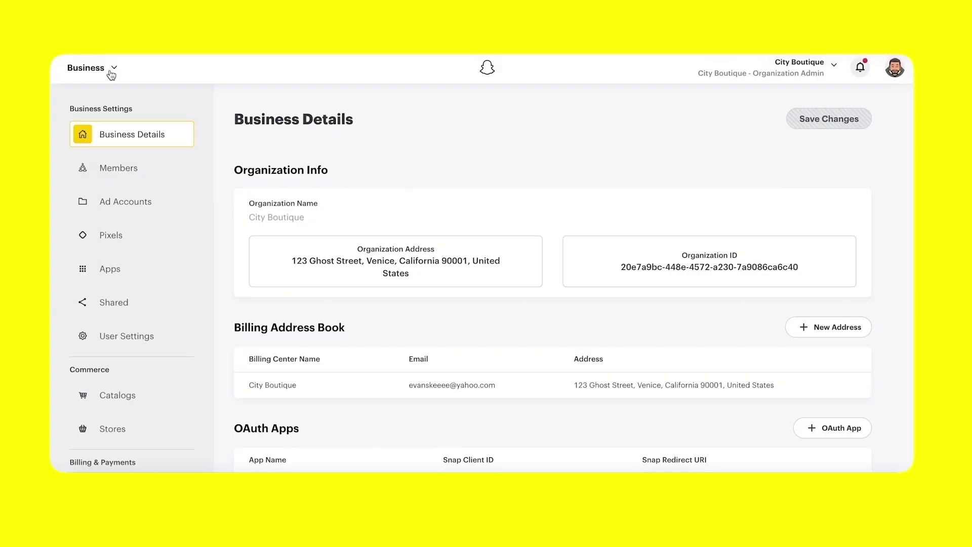
Add a new app to the City Boutique apps list named 'City Boutique'.
{"action": "left_click", "coordinate": [110, 72]}
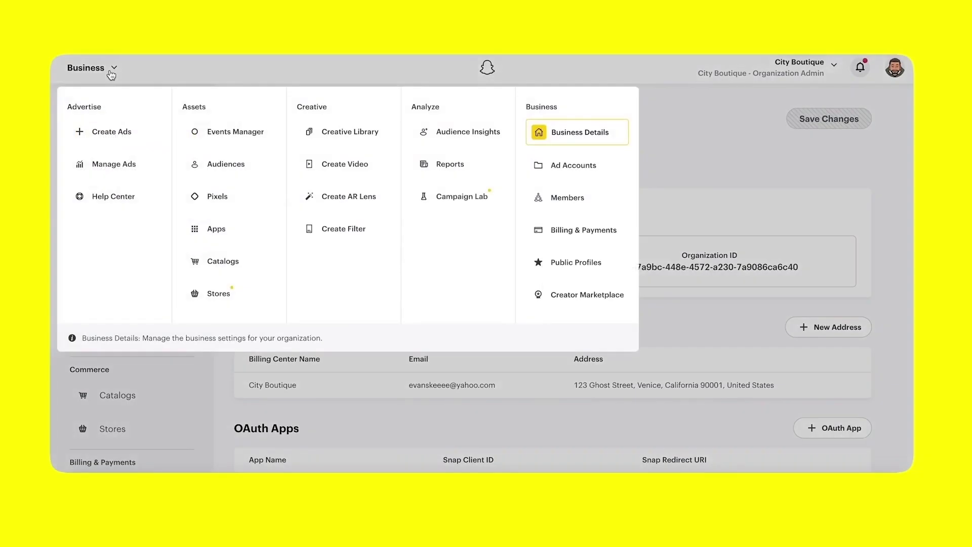
{"action": "left_click", "coordinate": [216, 229]}
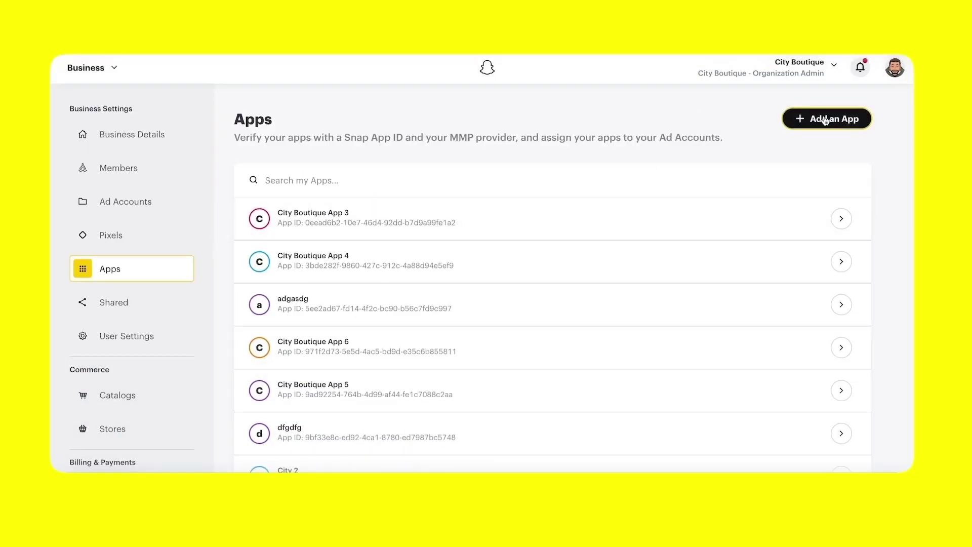
{"action": "left_click", "coordinate": [825, 120]}
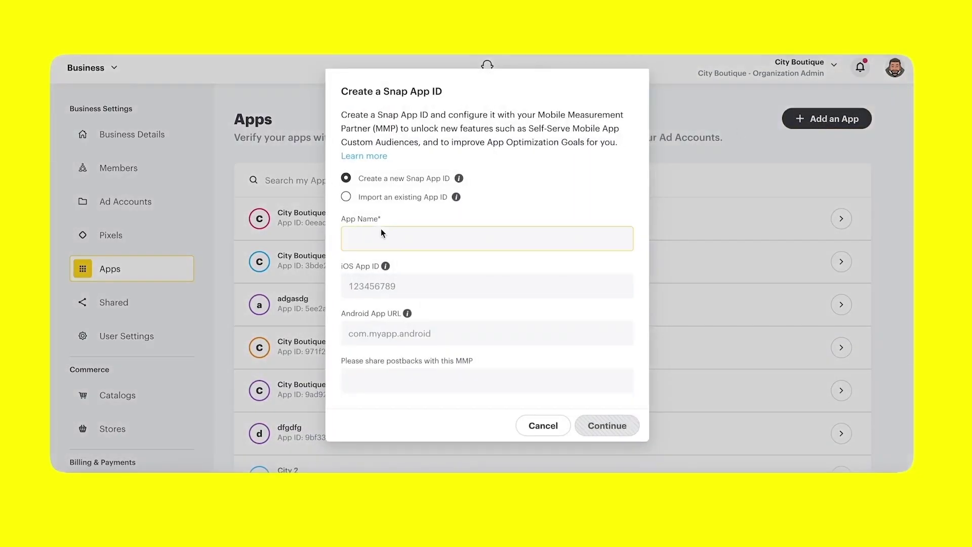
{"action": "left_click", "coordinate": [378, 234]}
{"action": "type", "text": "Ci"}
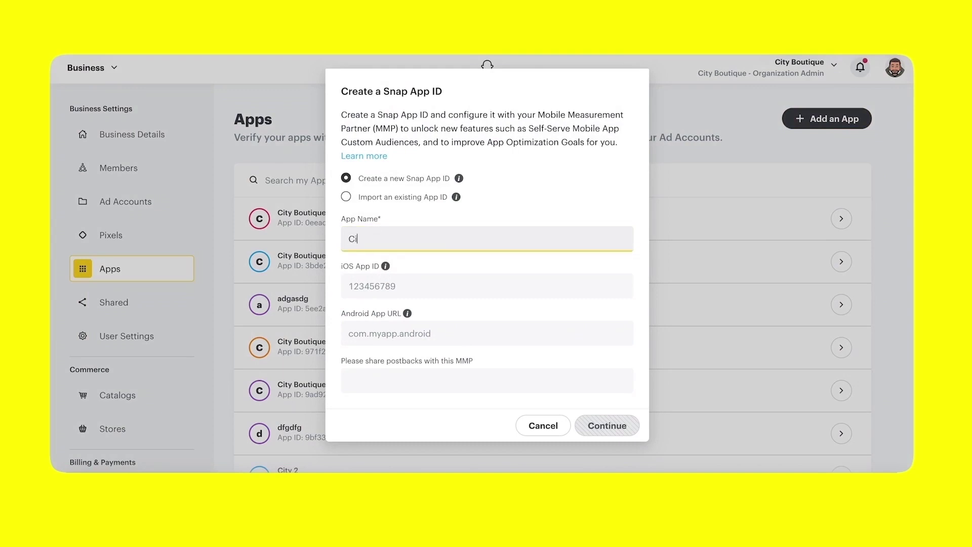
{"action": "type", "text": "ty Boutie"}
{"action": "key", "text": "BackSpace"}
{"action": "type", "text": "que"}
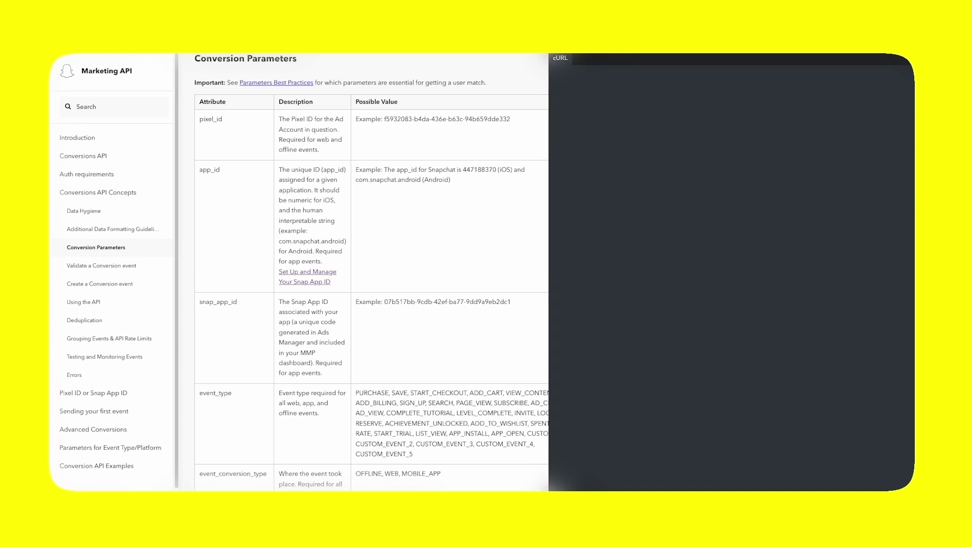
Scroll the Conversion Parameters table to the event_conversion_type, event_tag and timestamp rows.
{"action": "scroll", "coordinate": [390, 285], "scroll_direction": "down", "scroll_amount": 8}
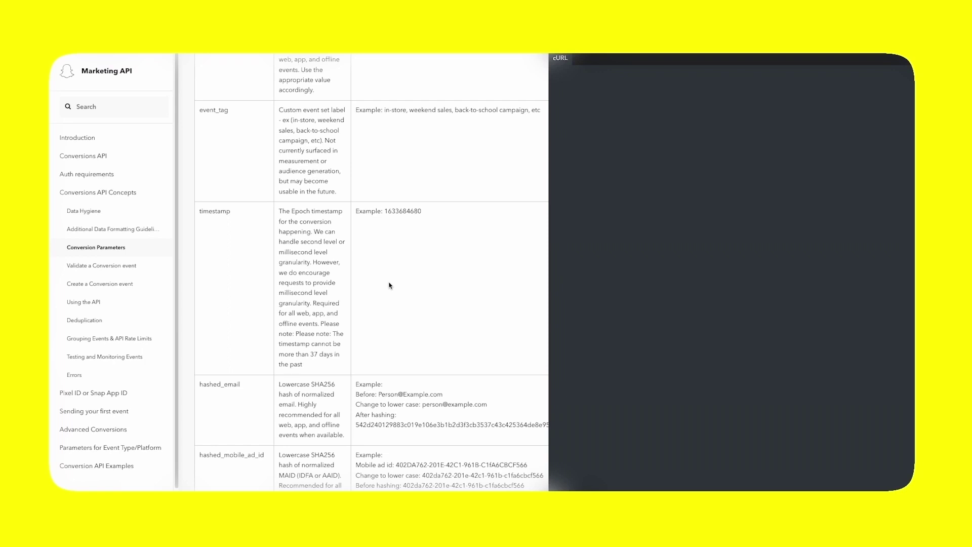
{"action": "scroll", "coordinate": [390, 286], "scroll_direction": "up", "scroll_amount": 5}
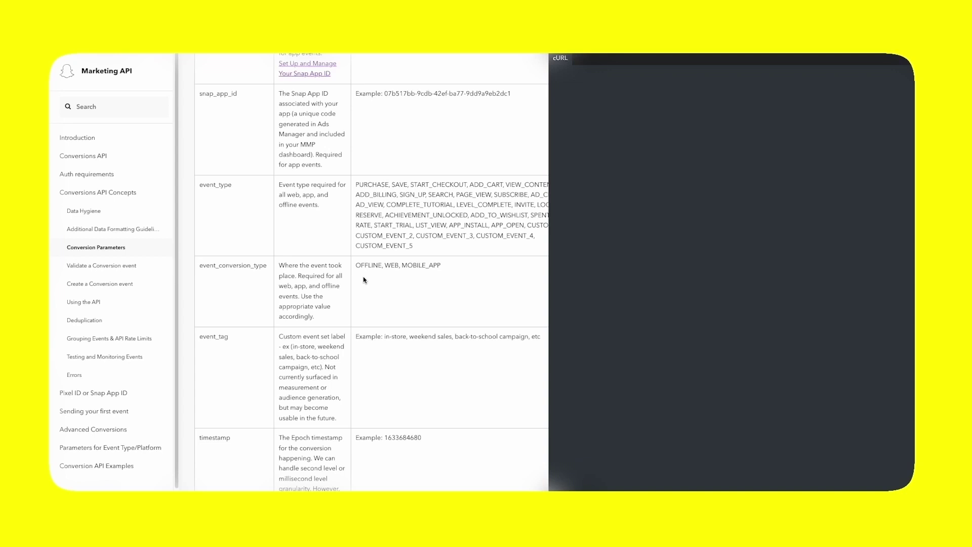
Scroll down past search_string, page_url and sign_up_method to Parameters Best Practices.
{"action": "scroll", "coordinate": [363, 279], "scroll_direction": "down", "scroll_amount": 10}
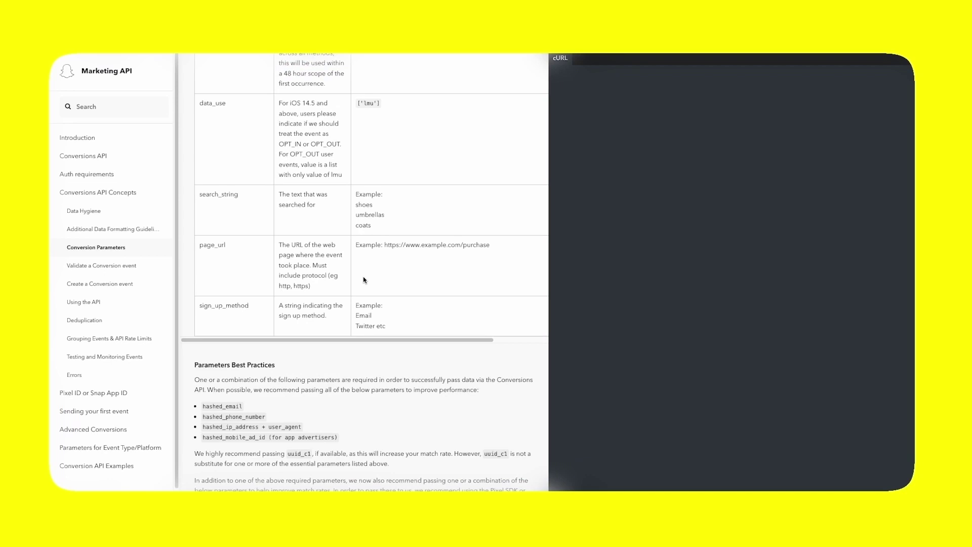
Scroll back up to the hashed_email and hashed_mobile_ad_id parameter rows.
{"action": "scroll", "coordinate": [364, 280], "scroll_direction": "up", "scroll_amount": 10}
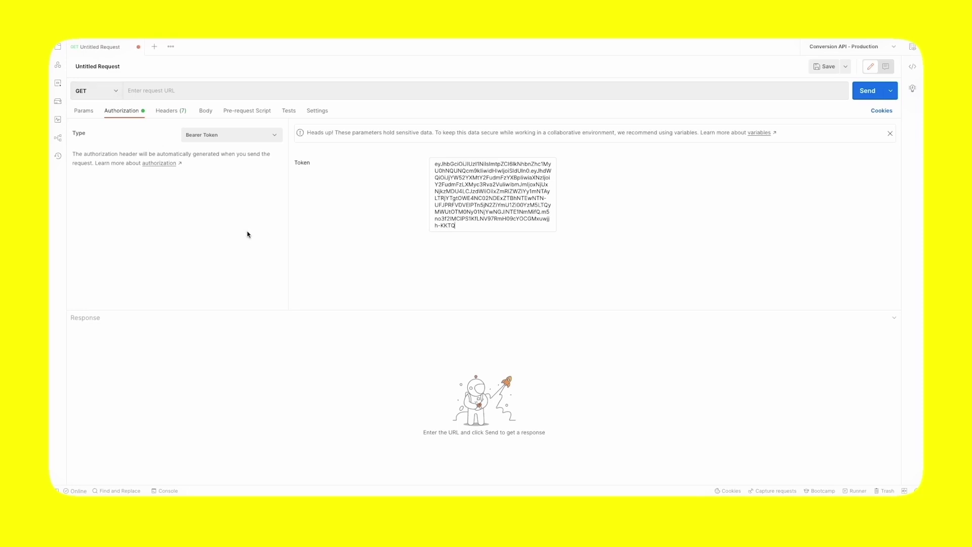
{"action": "left_click", "coordinate": [103, 90]}
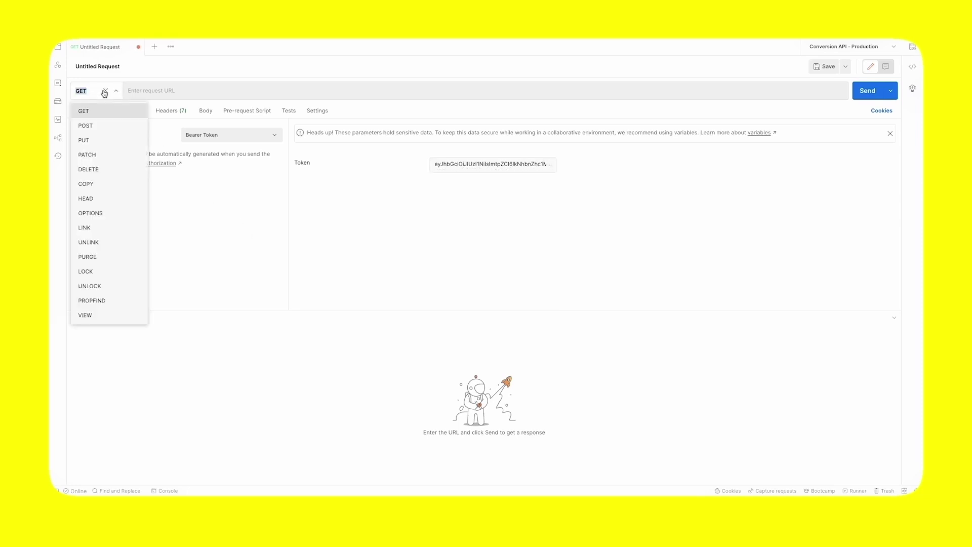
{"action": "left_click", "coordinate": [103, 125]}
{"action": "left_click", "coordinate": [280, 89]}
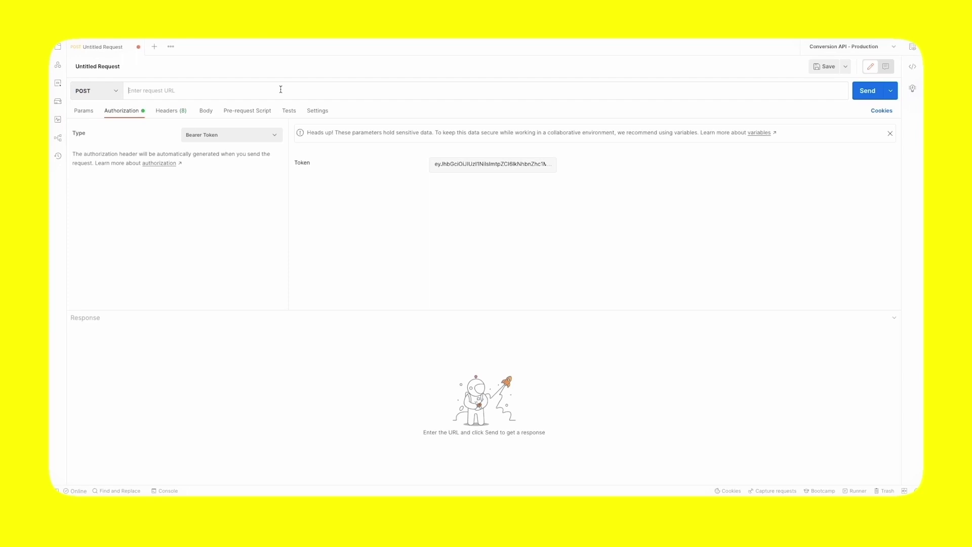
{"action": "key", "text": "ctrl+v"}
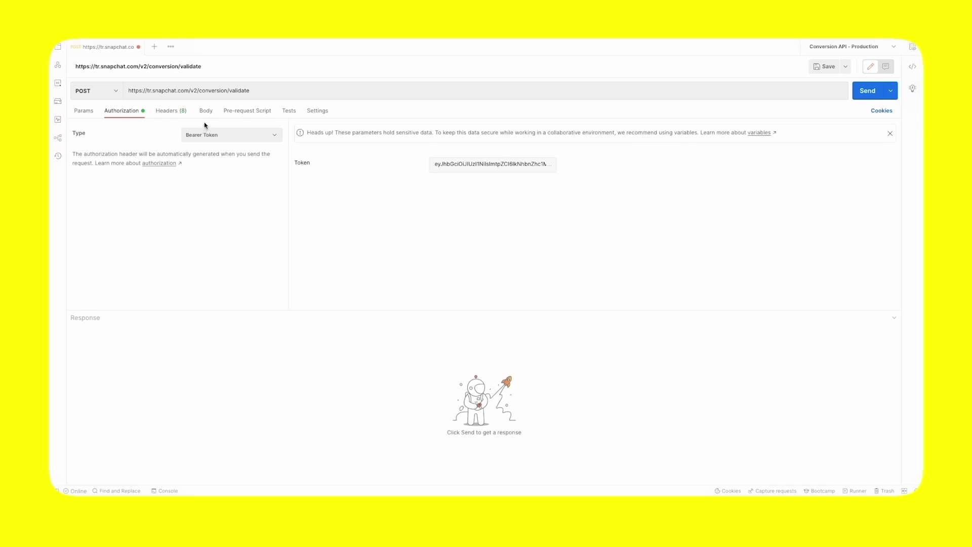
{"action": "left_click", "coordinate": [205, 110]}
Paste the sample VIEW_CONTENT event as a raw JSON body.
{"action": "left_click", "coordinate": [238, 129]}
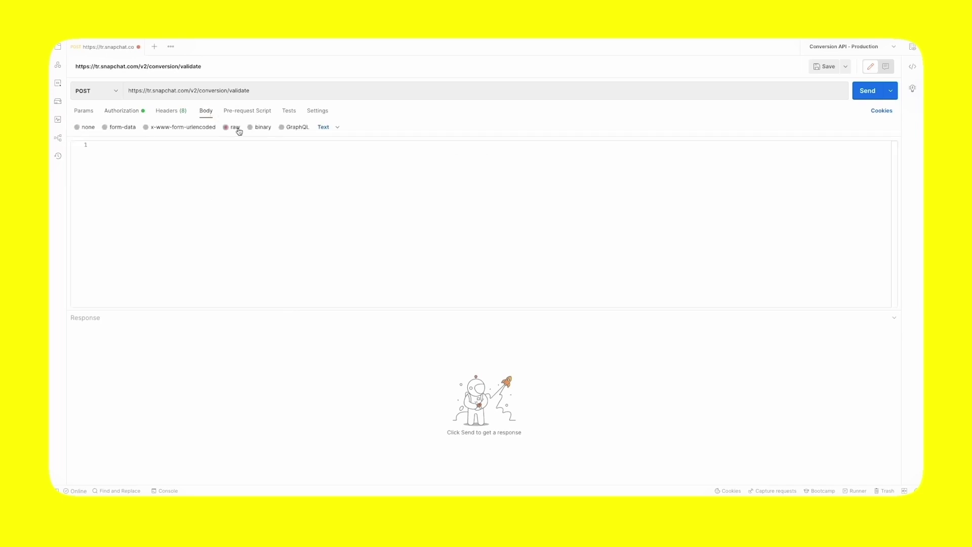
{"action": "left_click", "coordinate": [233, 185]}
{"action": "key", "text": "ctrl+v"}
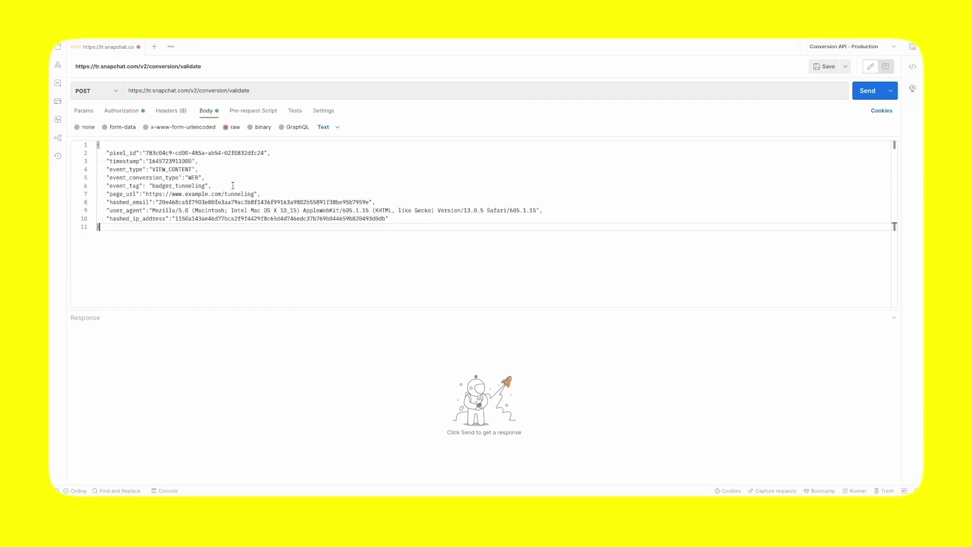
{"action": "left_click", "coordinate": [340, 130]}
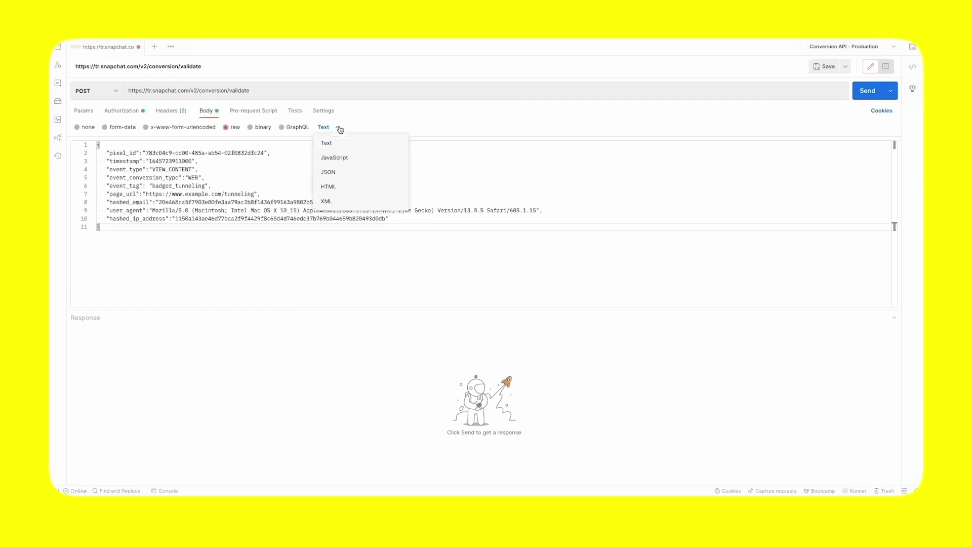
{"action": "left_click", "coordinate": [342, 170]}
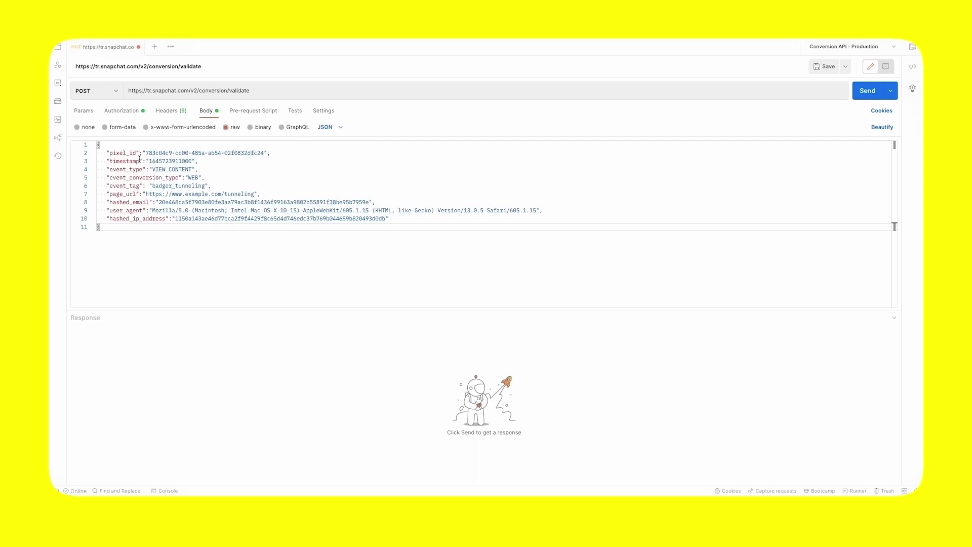
Replace the body's timestamp value with the {{$timestamp}} variable.
{"action": "left_click_drag", "start_coordinate": [145, 153], "coordinate": [265, 153]}
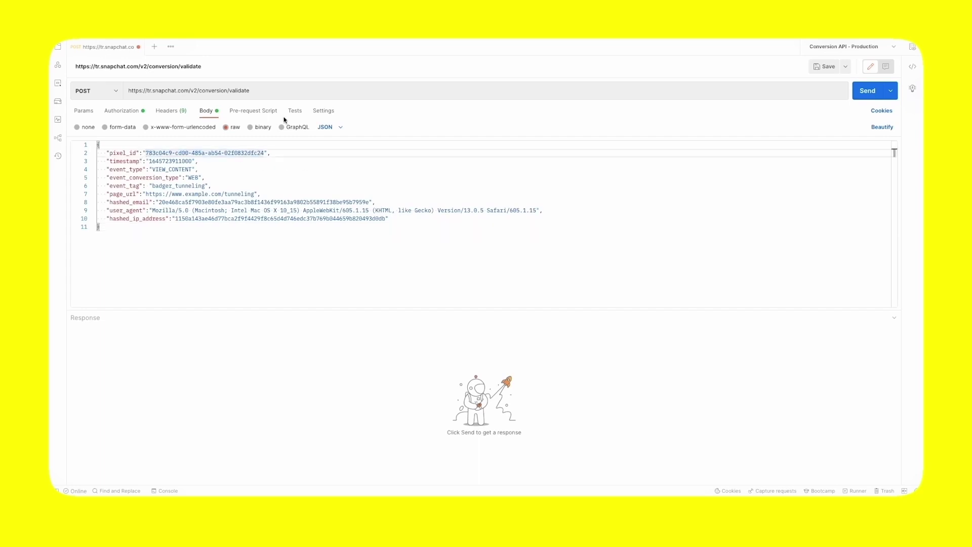
{"action": "left_click_drag", "start_coordinate": [149, 161], "coordinate": [192, 161]}
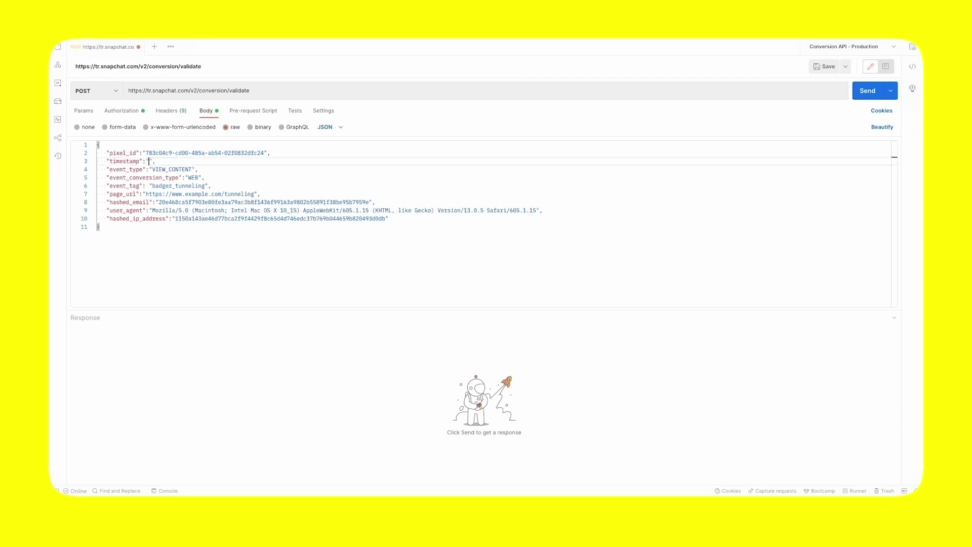
{"action": "type", "text": "{{time"}
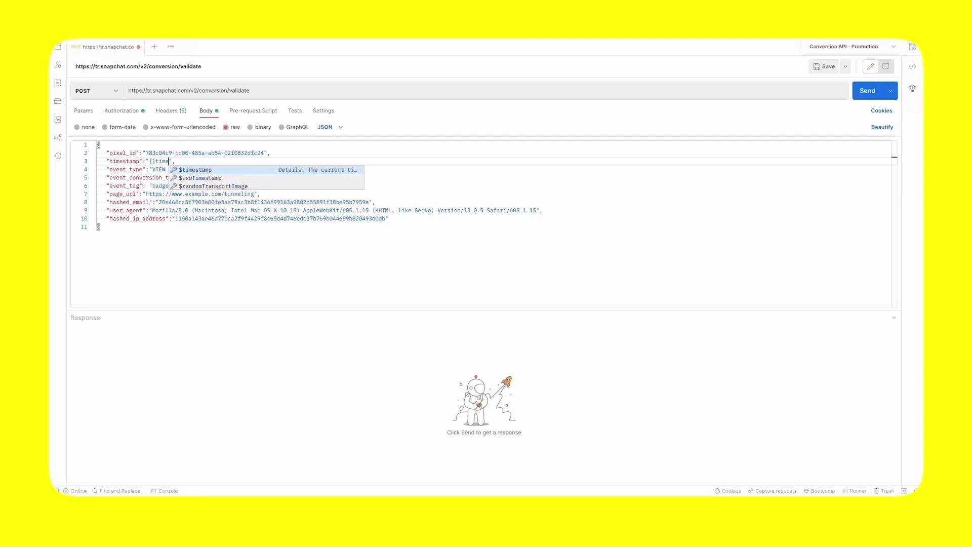
{"action": "key", "text": "Return"}
{"action": "type", "text": "}}"}
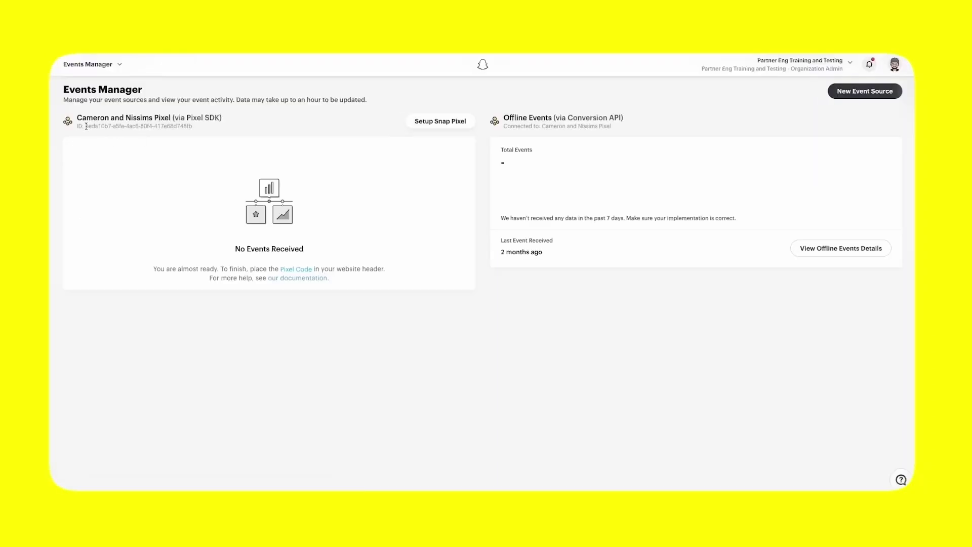
Replace the body's pixel_id with Events Manager pixel ID 5eda10b7-a5fe-4ac6-80f4-417e68d748fb and send the validate request.
{"action": "left_click_drag", "start_coordinate": [85, 126], "coordinate": [192, 128]}
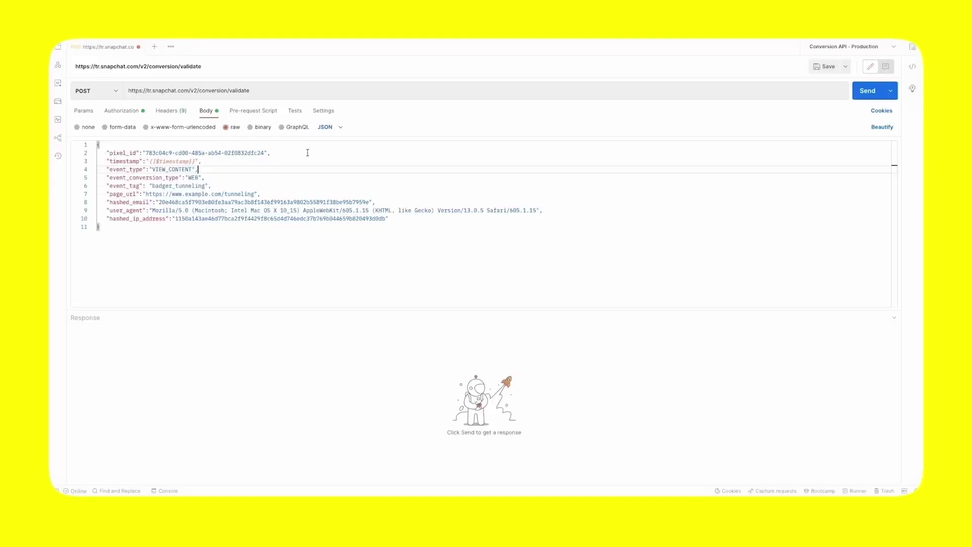
{"action": "left_click_drag", "start_coordinate": [147, 153], "coordinate": [264, 153]}
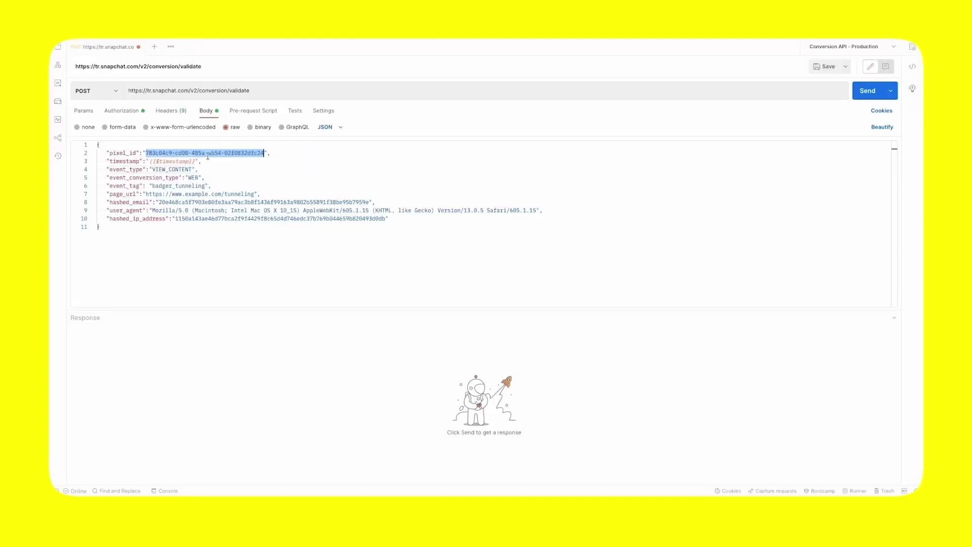
{"action": "type", "text": "5eda10b7-a5fe-4ac6-80f4-417e68d748fb"}
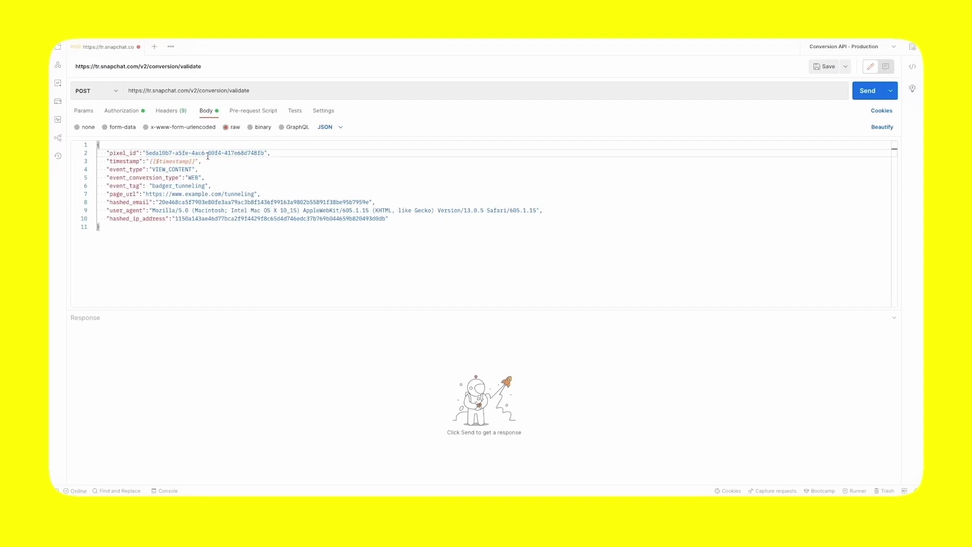
{"action": "key", "text": "ctrl+Return"}
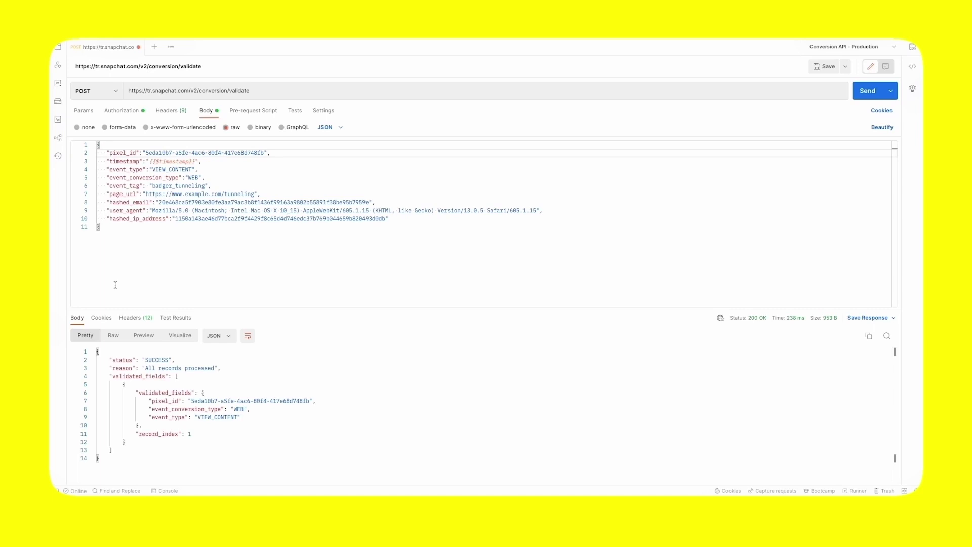
Highlight the SUCCESS status and 'All records processed' reason in the response.
{"action": "double_click", "coordinate": [146, 361]}
{"action": "left_click_drag", "start_coordinate": [145, 368], "coordinate": [215, 369]}
{"action": "left_click", "coordinate": [208, 368]}
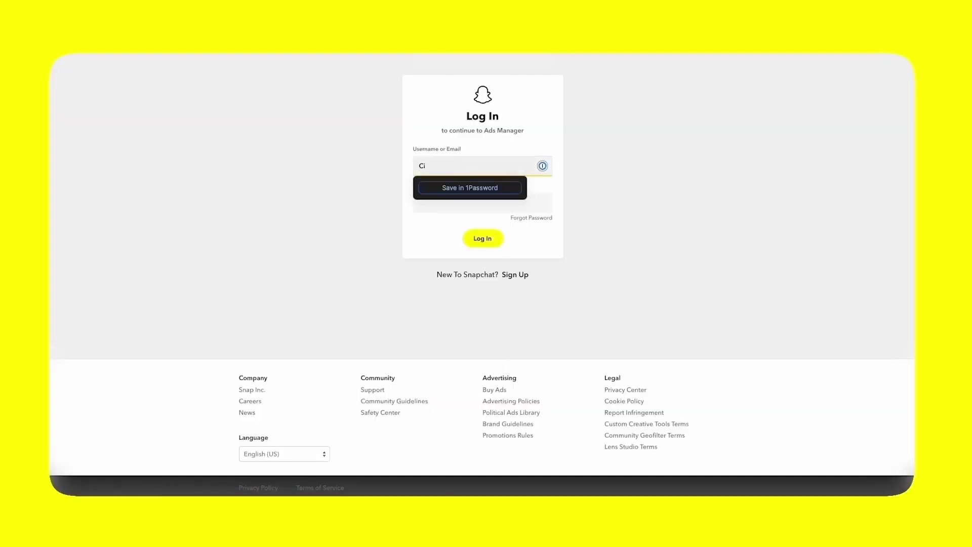
Log in to Snapchat Ads Manager as CityBoutique and open the Business menu.
{"action": "type", "text": "tyBoutique"}
{"action": "key", "text": "Tab"}
{"action": "type", "text": "***"}
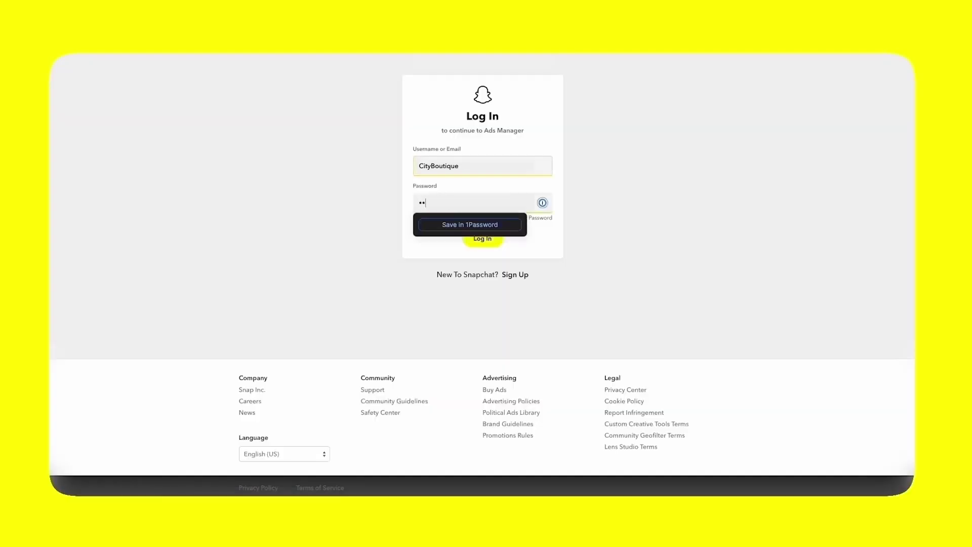
{"action": "type", "text": "*********"}
{"action": "key", "text": "Return"}
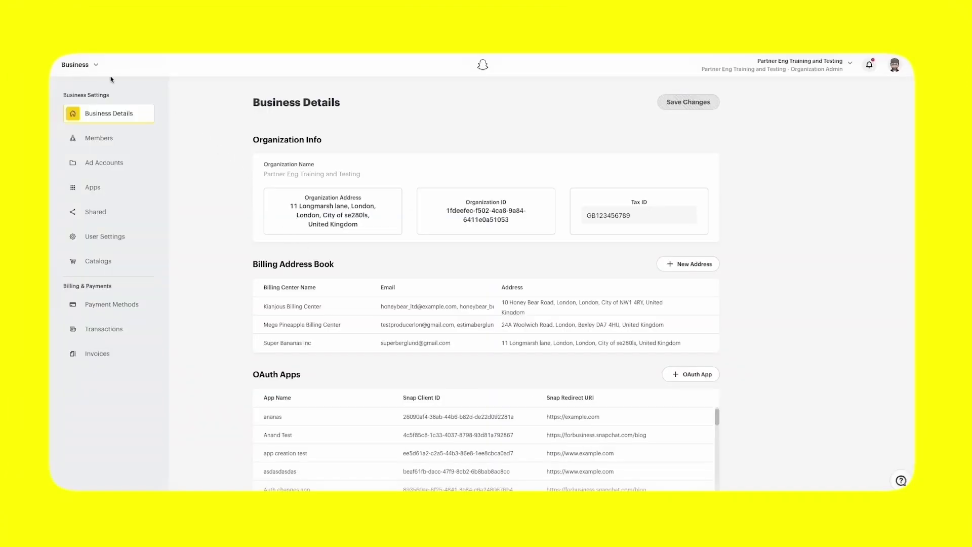
{"action": "left_click", "coordinate": [97, 66]}
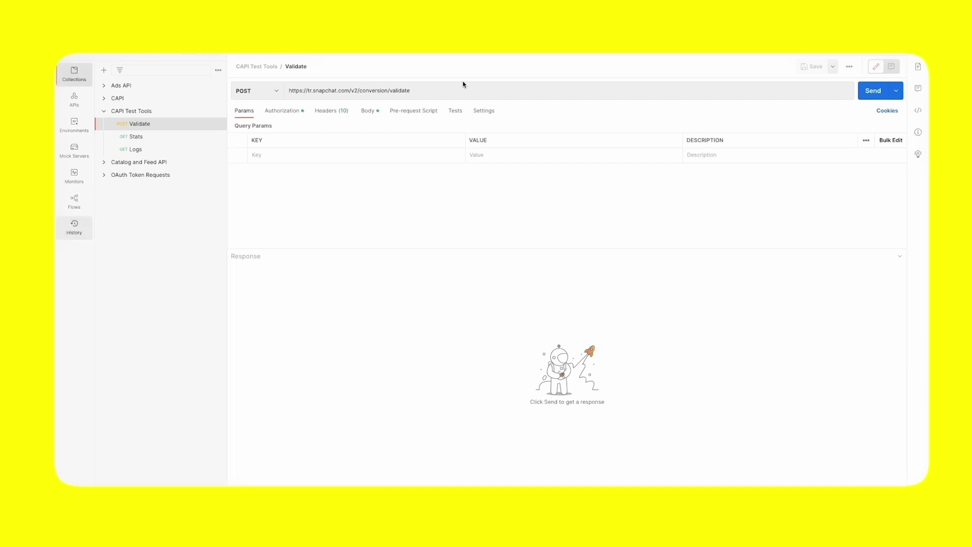
Send the Validate request and highlight the SUCCESS status field in the response.
{"action": "left_click", "coordinate": [872, 93]}
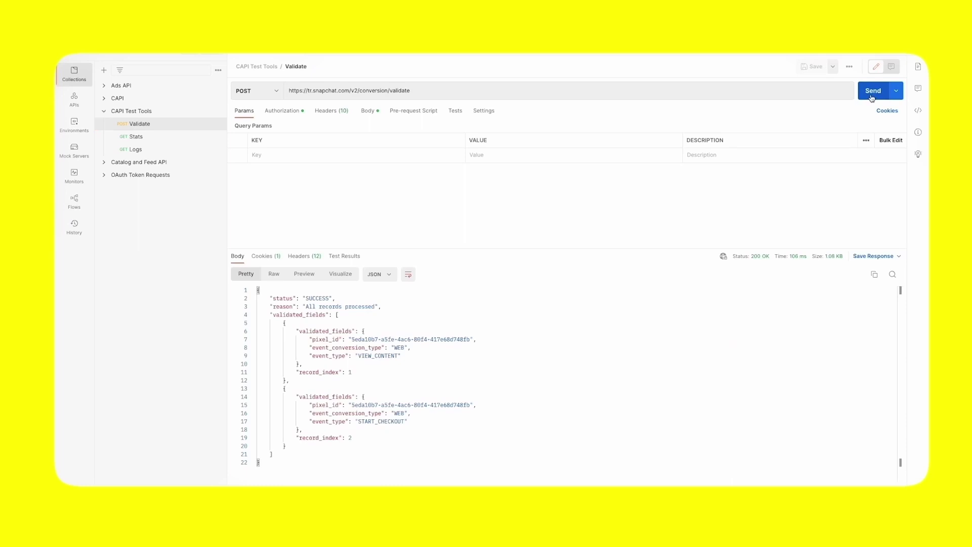
{"action": "double_click", "coordinate": [278, 298]}
{"action": "double_click", "coordinate": [319, 298]}
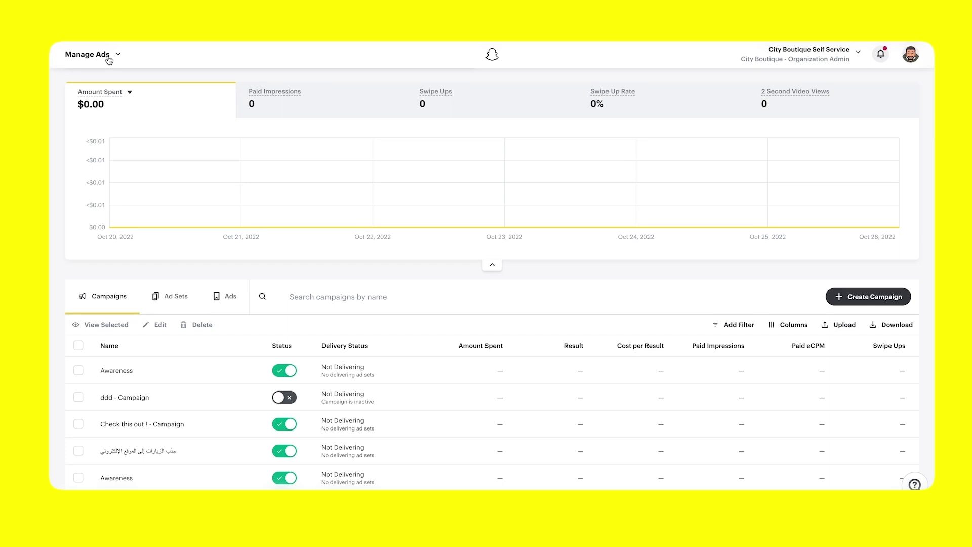
Go to Events Manager's Test Events page with City Boutique Self Service Pixel as data source.
{"action": "left_click", "coordinate": [108, 60]}
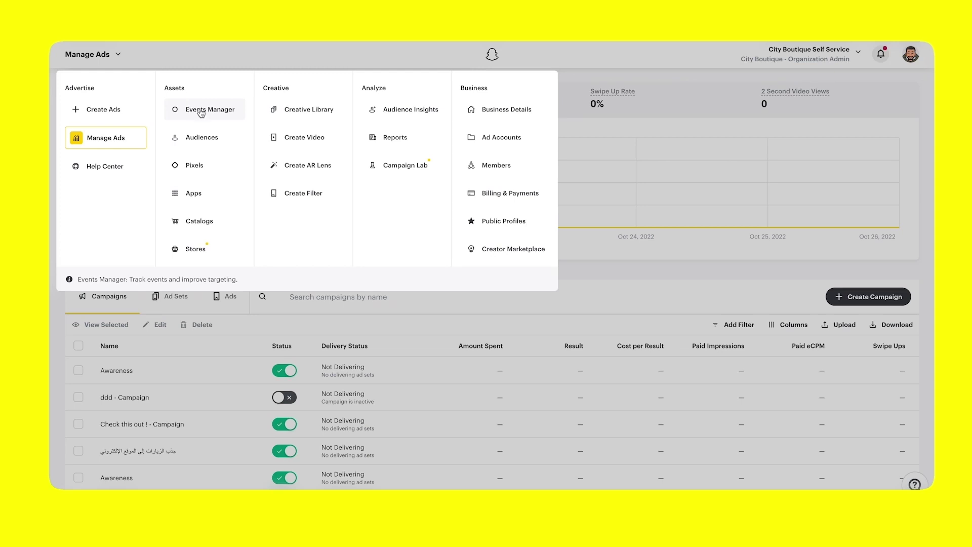
{"action": "left_click", "coordinate": [202, 113]}
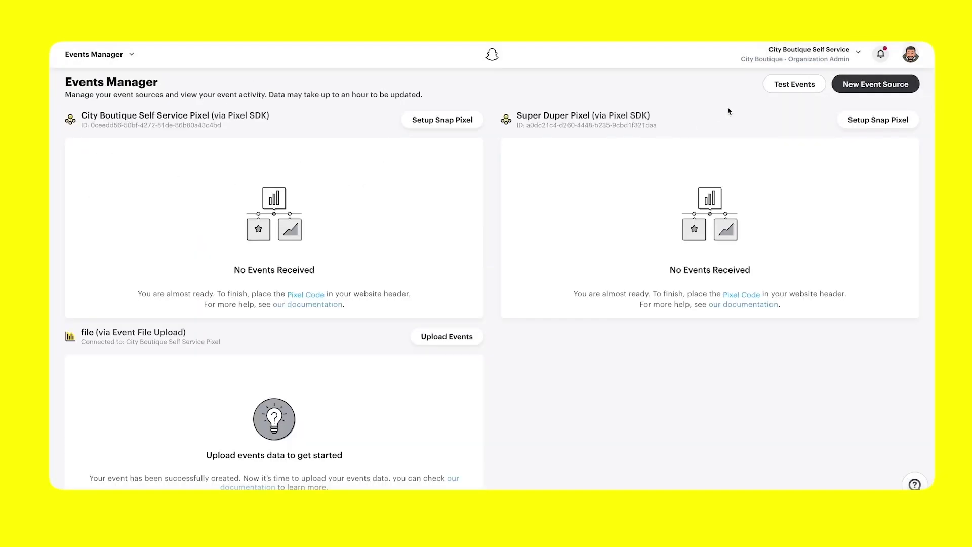
{"action": "left_click", "coordinate": [783, 86]}
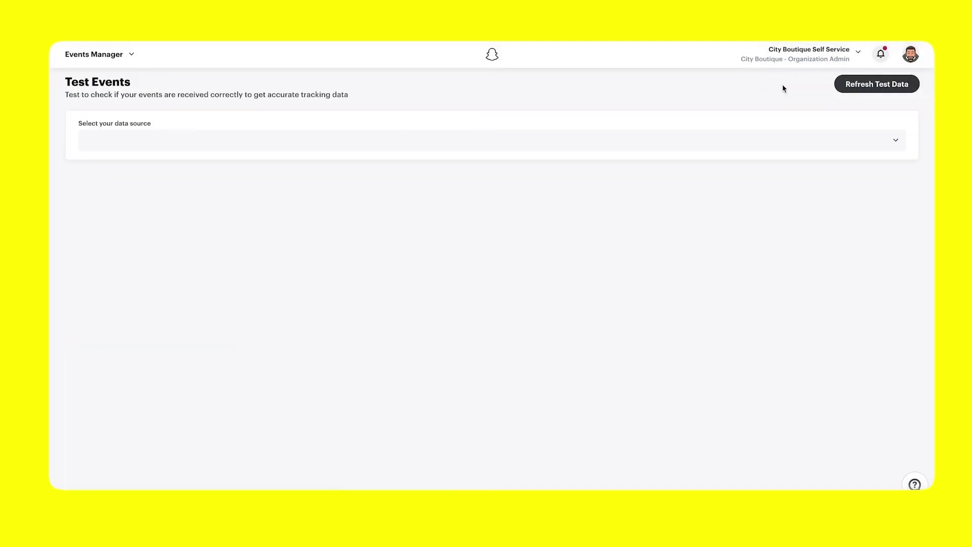
{"action": "left_click", "coordinate": [672, 147]}
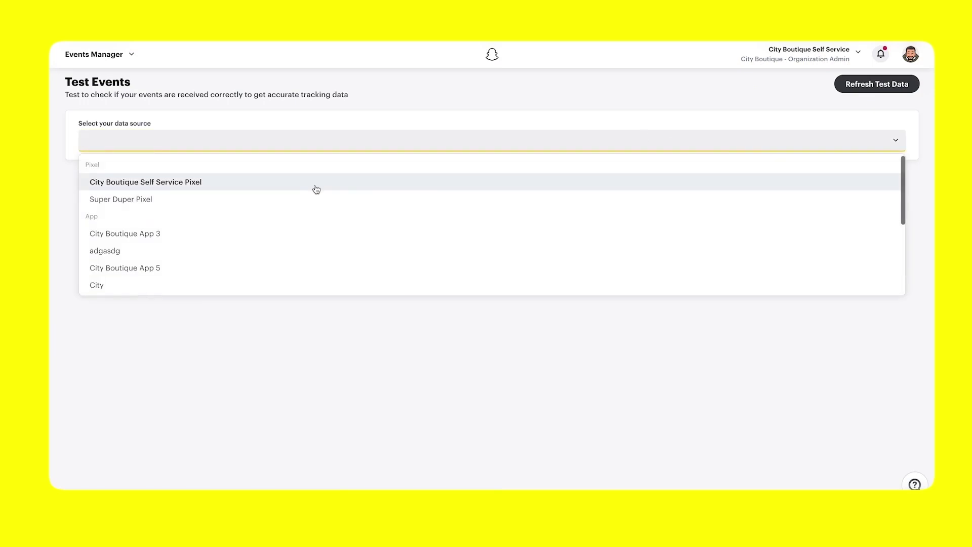
{"action": "left_click", "coordinate": [274, 185]}
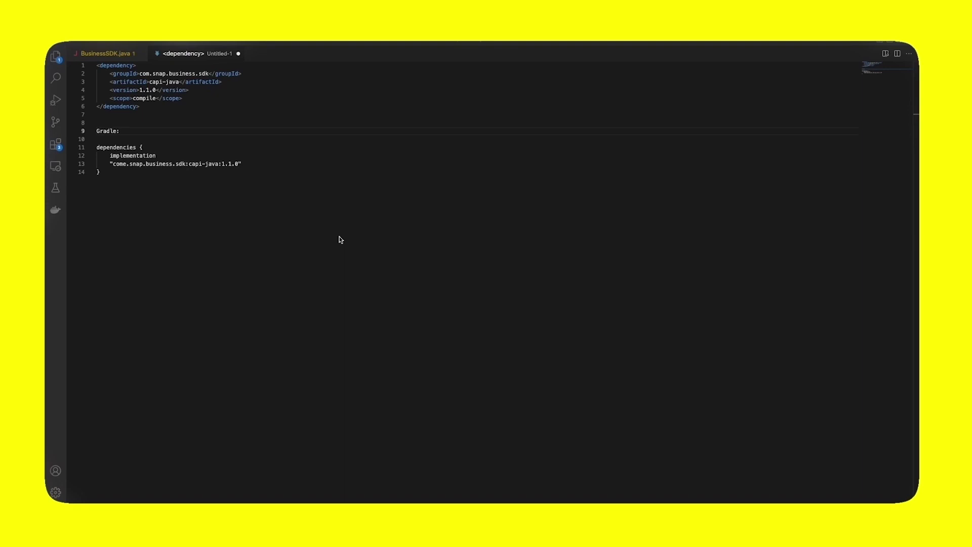
Switch from Untitled-1 to the BusinessSDK.java SendEvents example file.
{"action": "left_click", "coordinate": [107, 53]}
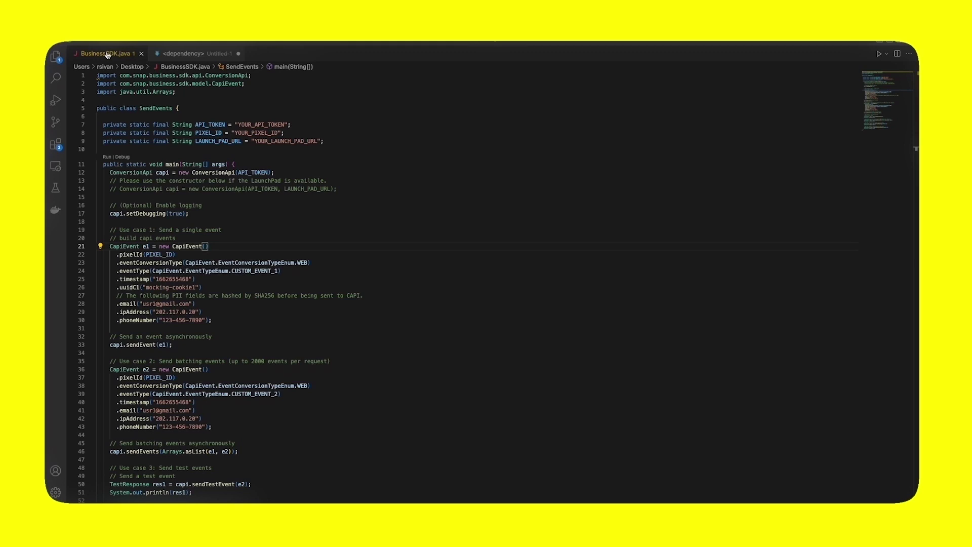
{"action": "left_click", "coordinate": [268, 142]}
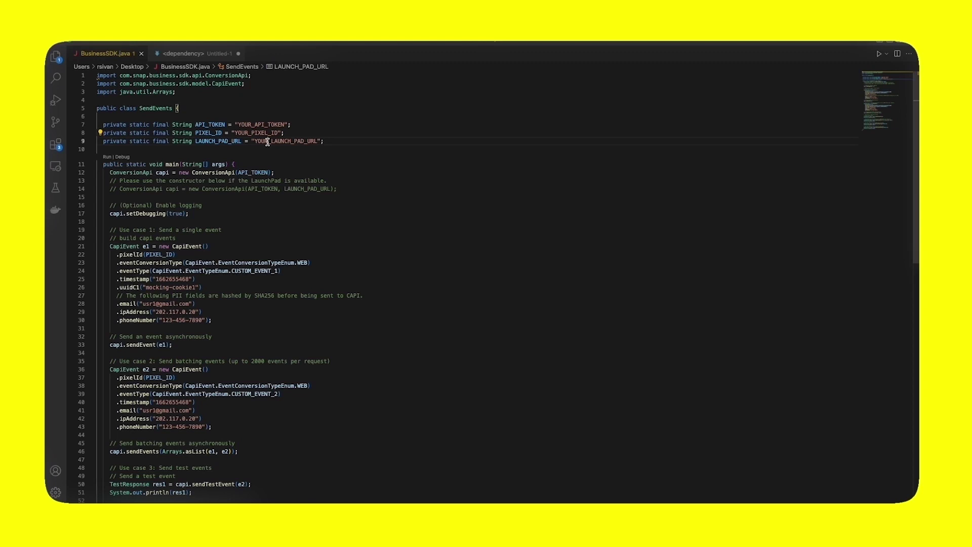
{"action": "left_click", "coordinate": [222, 247]}
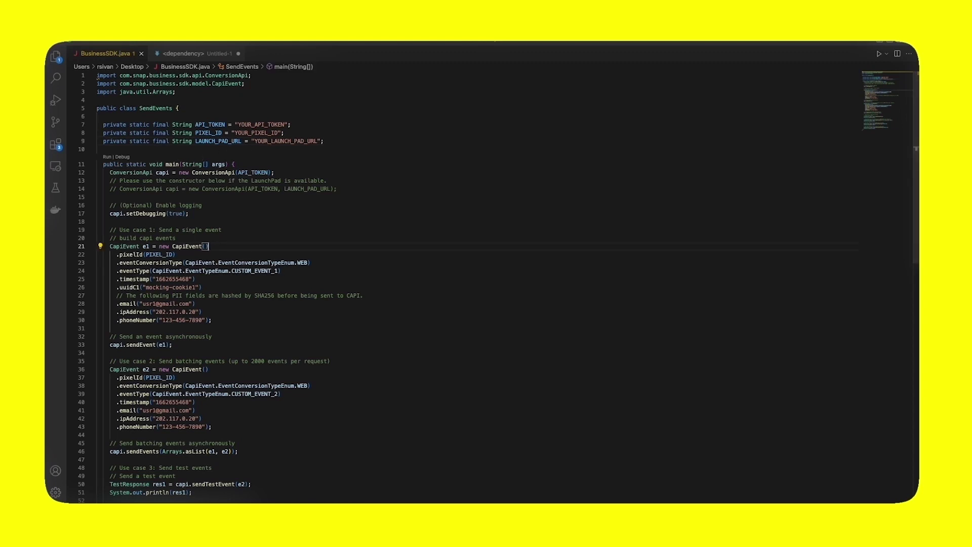
{"action": "left_click", "coordinate": [327, 222]}
{"action": "scroll", "coordinate": [327, 222], "scroll_direction": "down", "scroll_amount": 4}
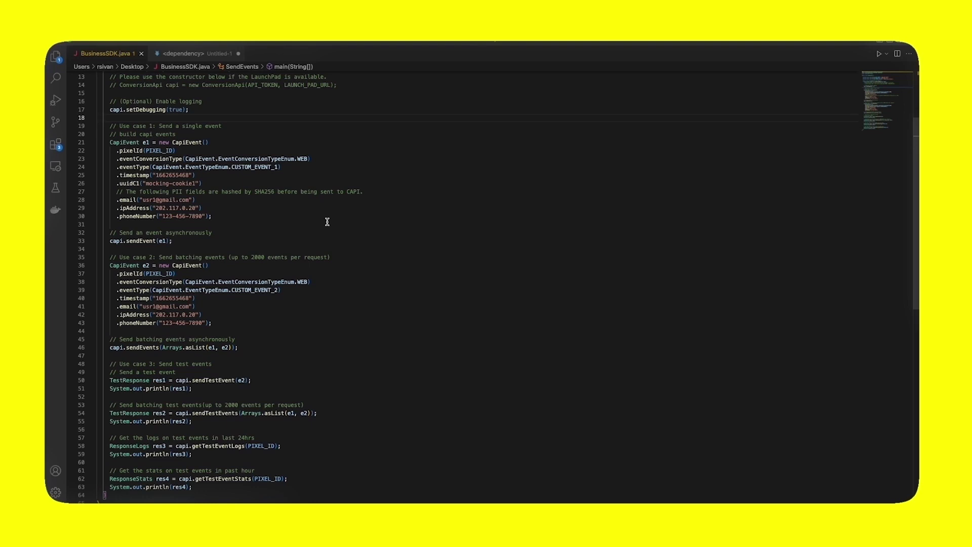
{"action": "scroll", "coordinate": [327, 222], "scroll_direction": "down", "scroll_amount": 6}
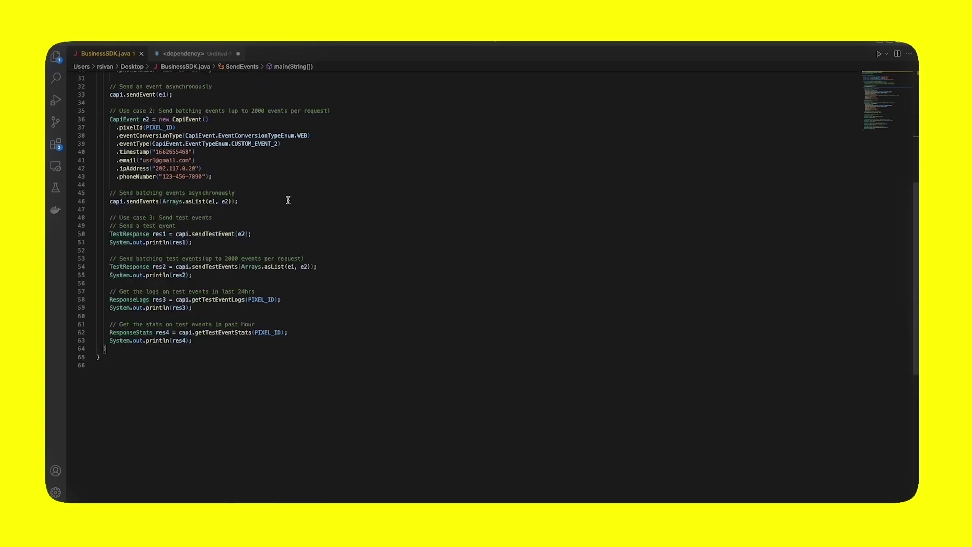